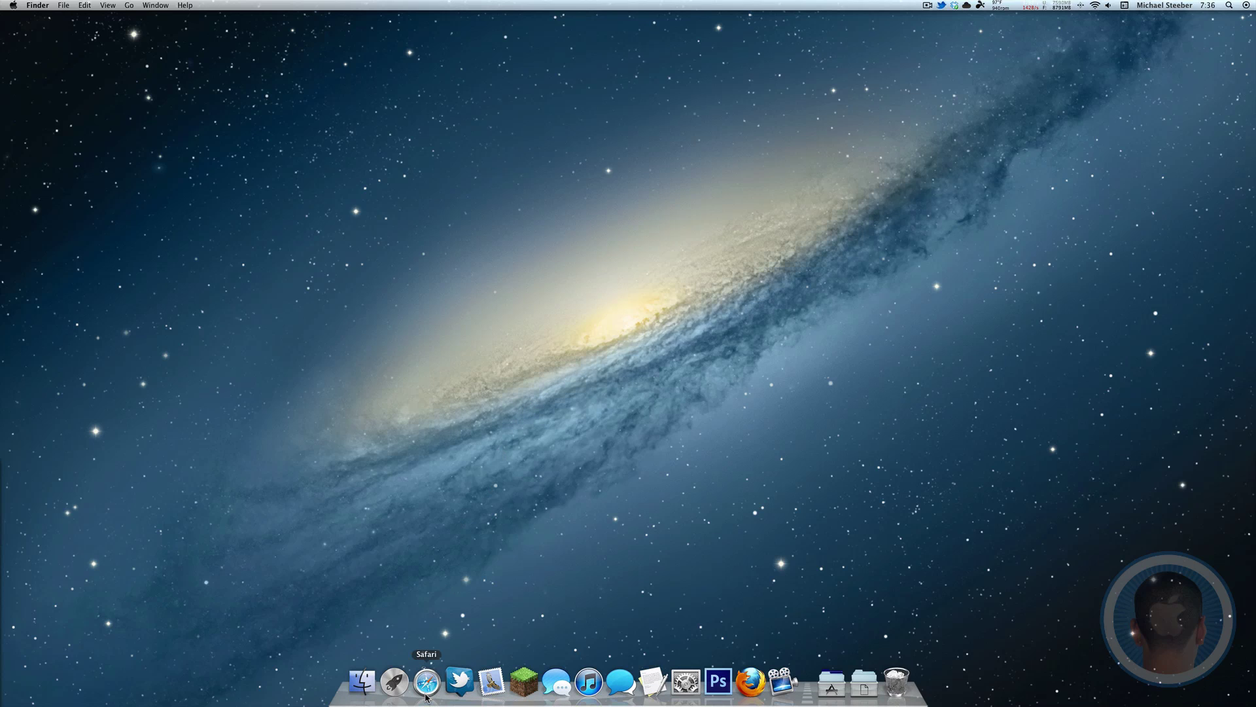
# Put the FunctionFlip web page away and open the FunctionFlip pane, showing only F8: Play/Pause flipped.
pyautogui.click(427, 685)
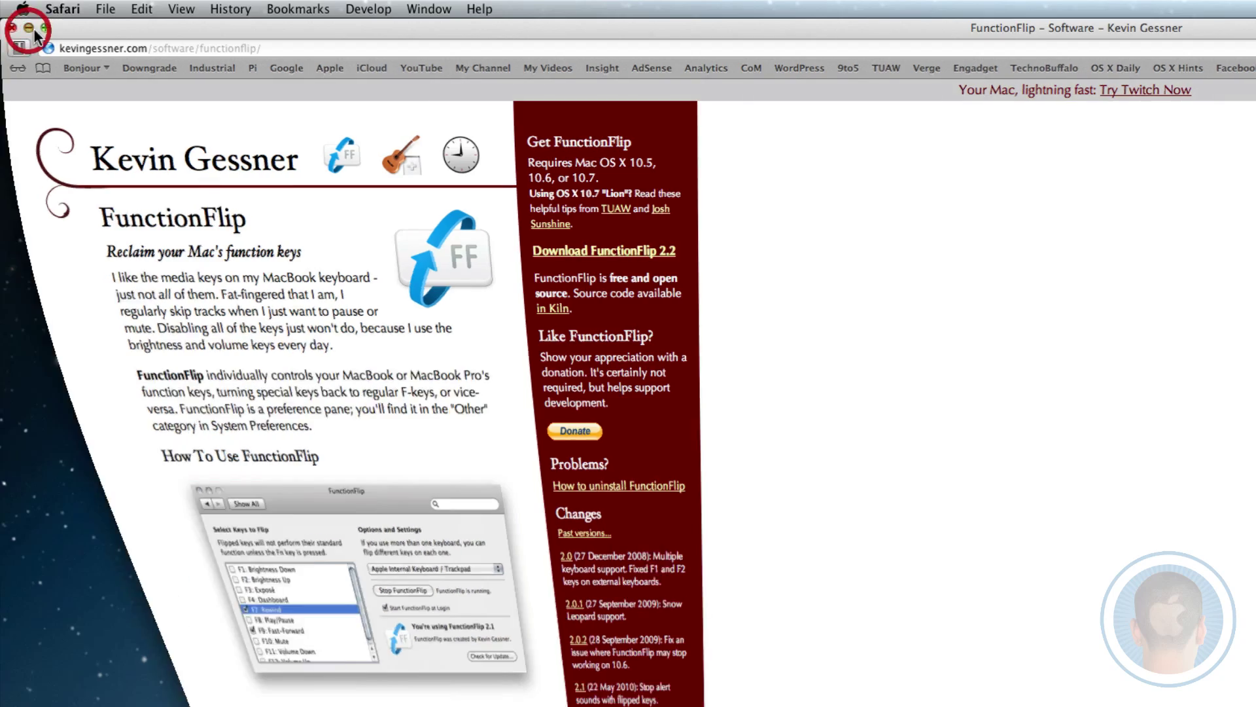
pyautogui.click(28, 28)
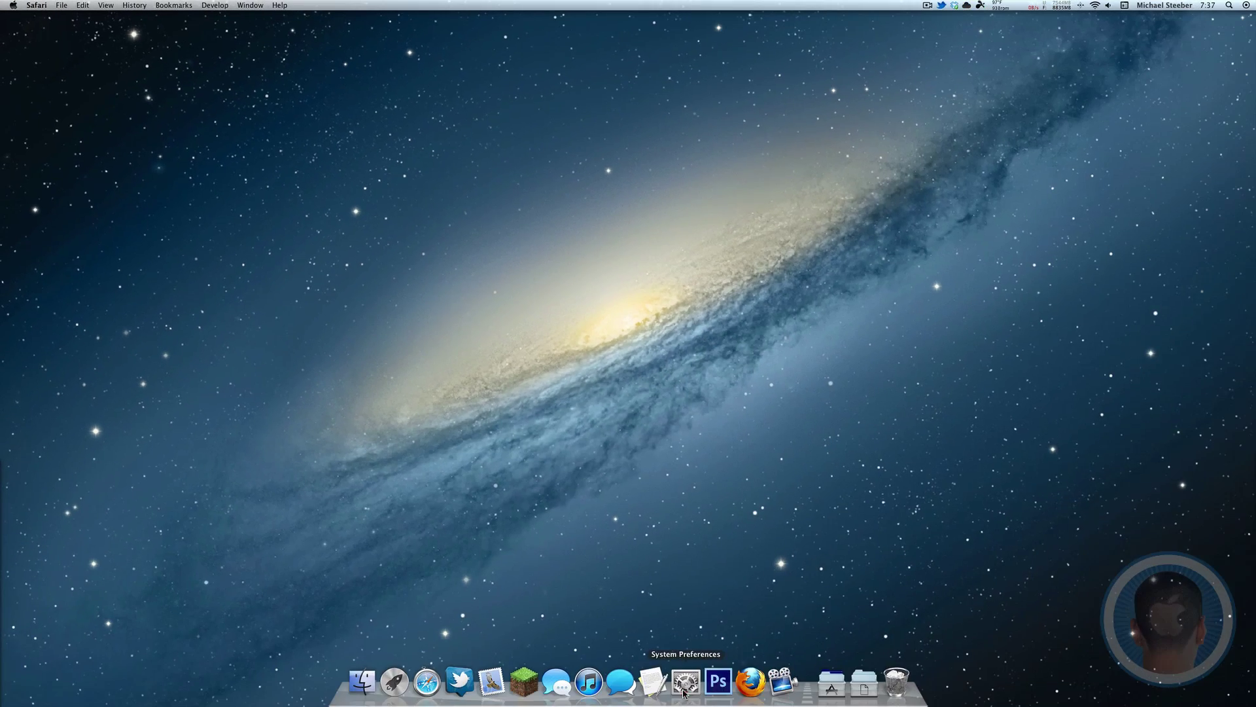
pyautogui.click(685, 685)
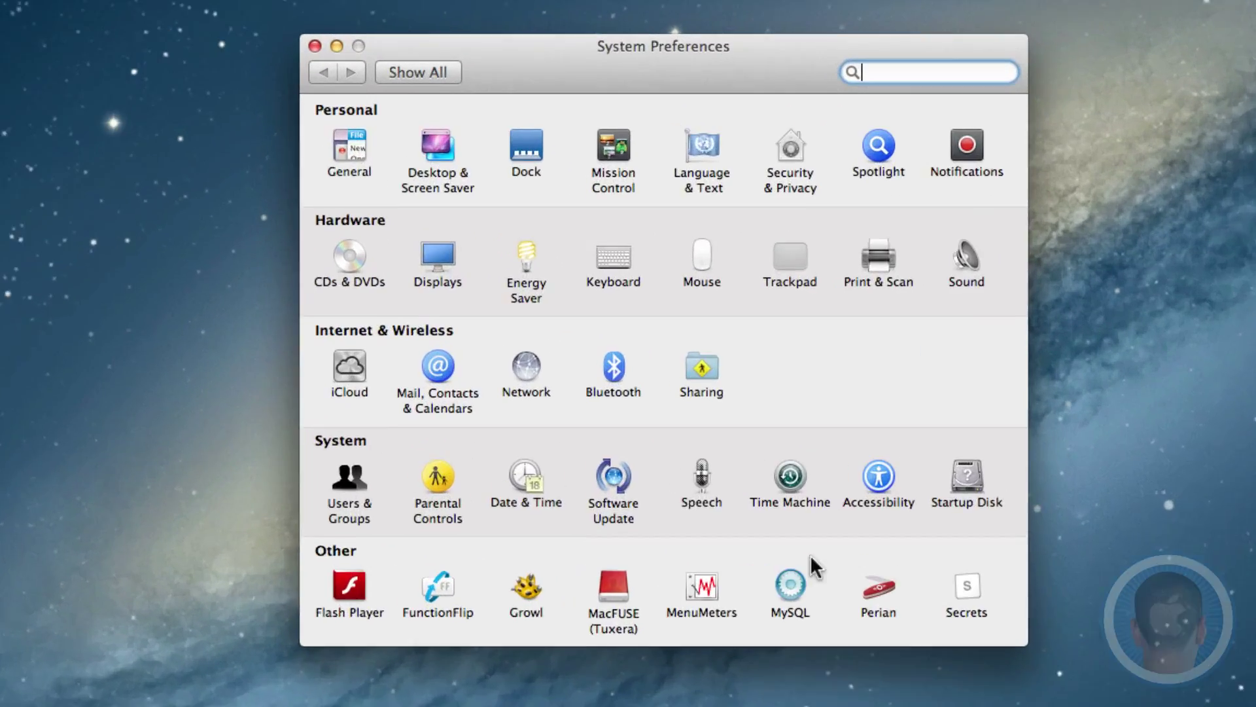
pyautogui.click(502, 420)
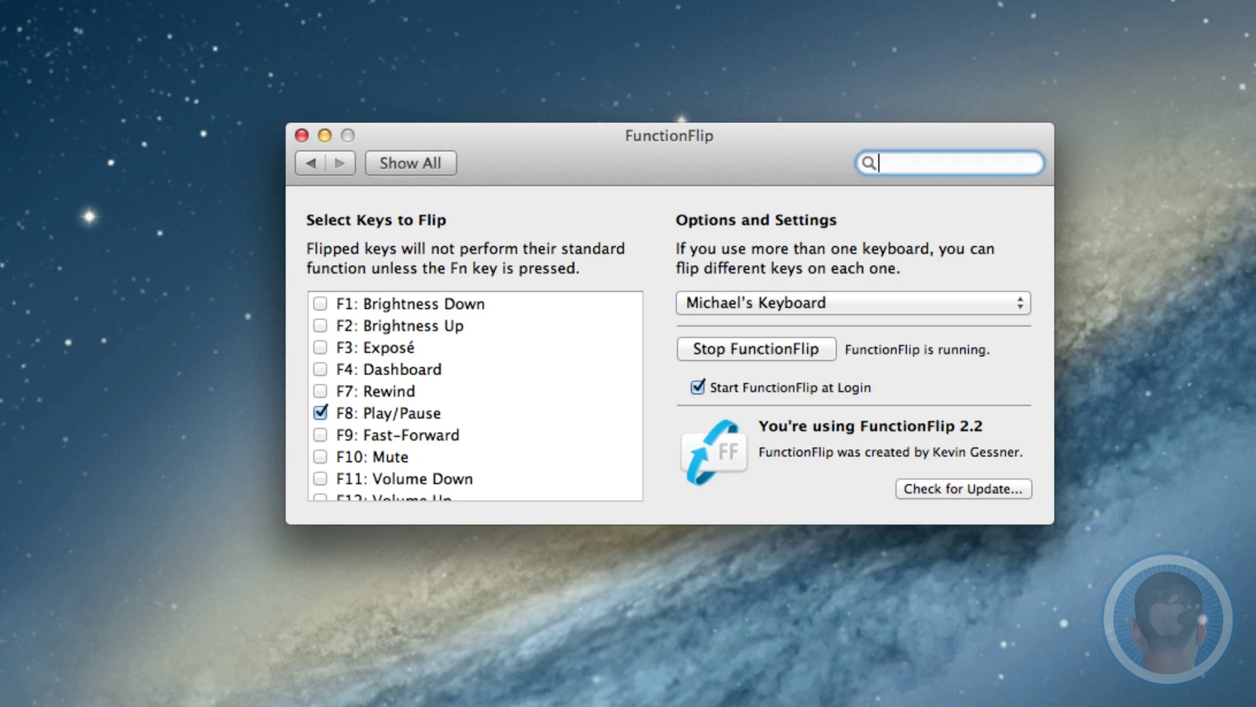
pyautogui.scroll(-2, 418, 431)
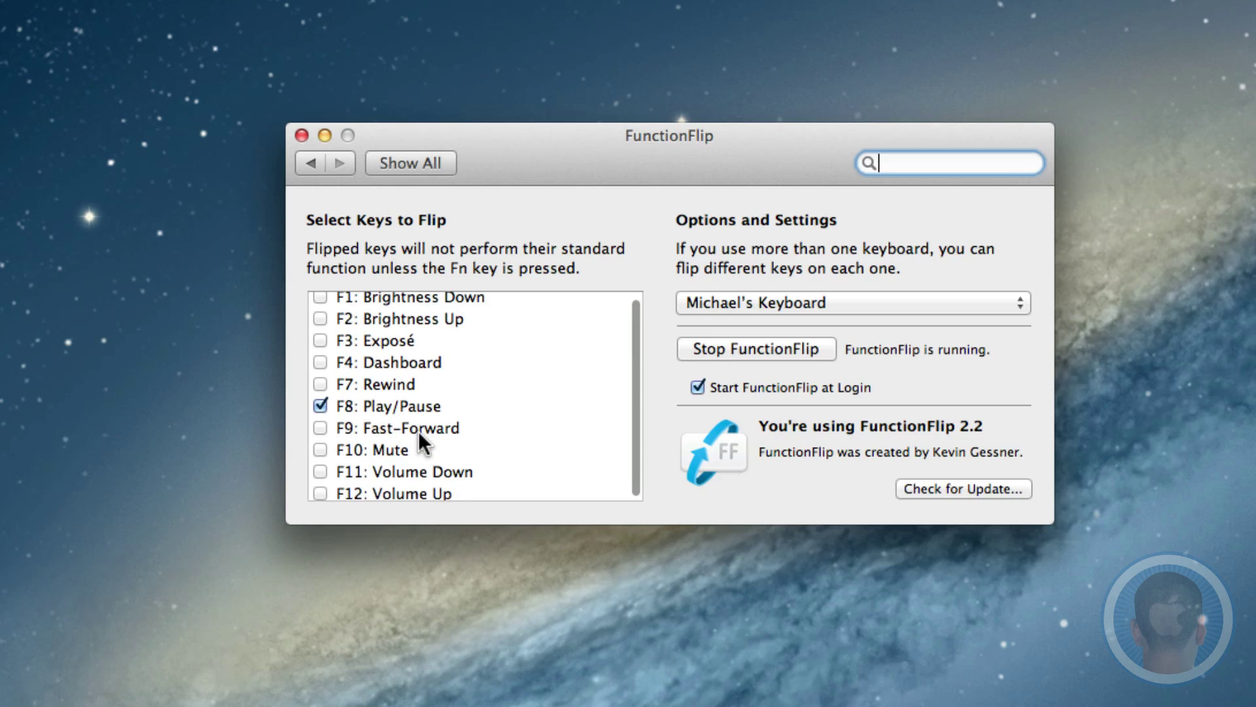
pyautogui.scroll(2, 418, 431)
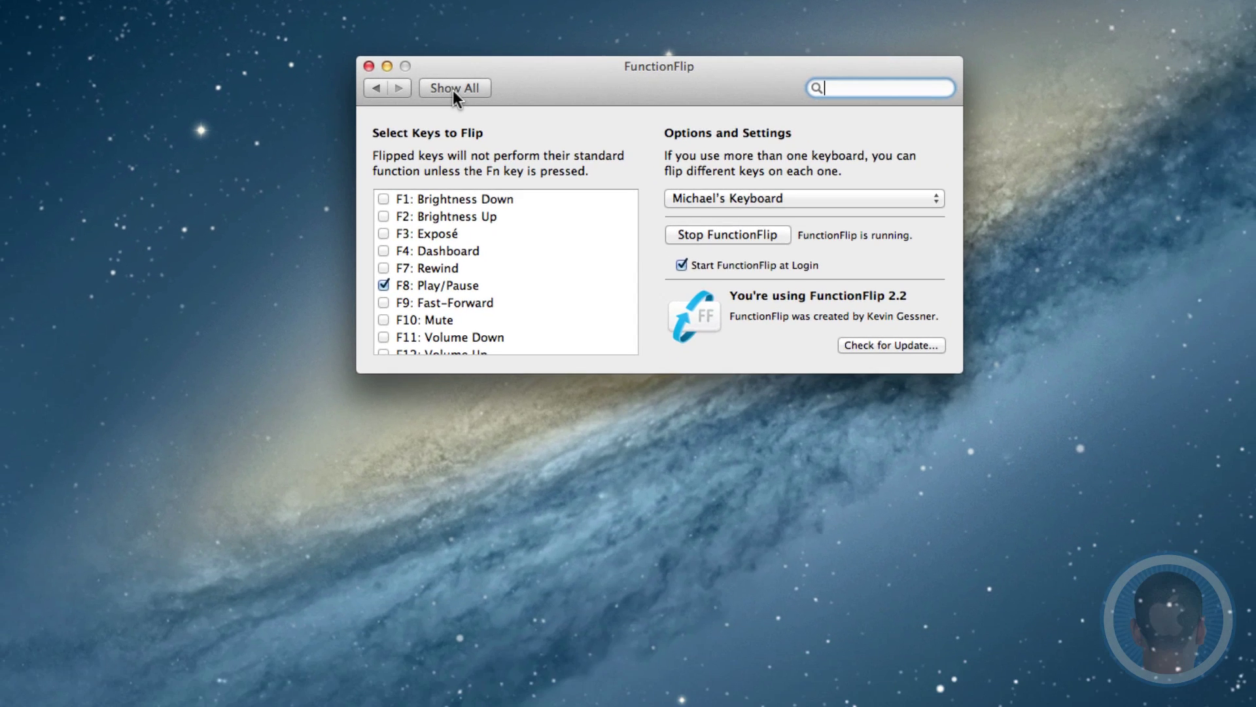
# Go from Show All to Keyboard Shortcuts, landing on the Launchpad & Dock category.
pyautogui.click(419, 146)
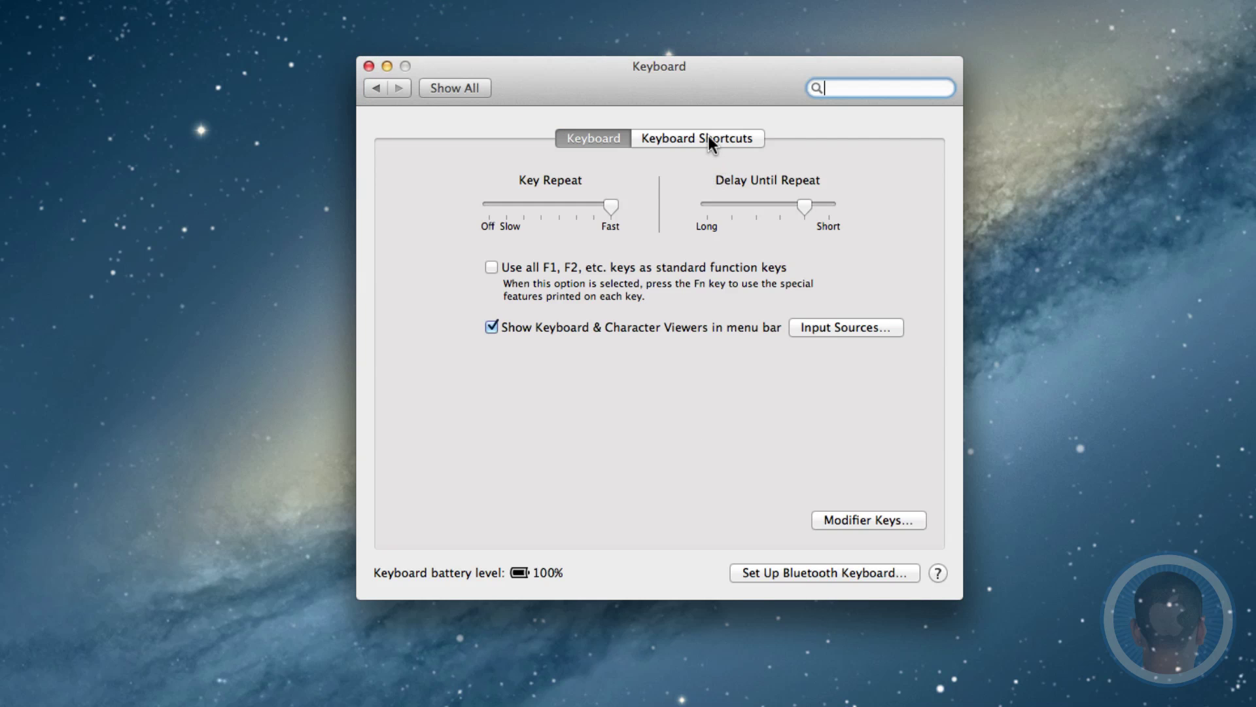
pyautogui.click(708, 137)
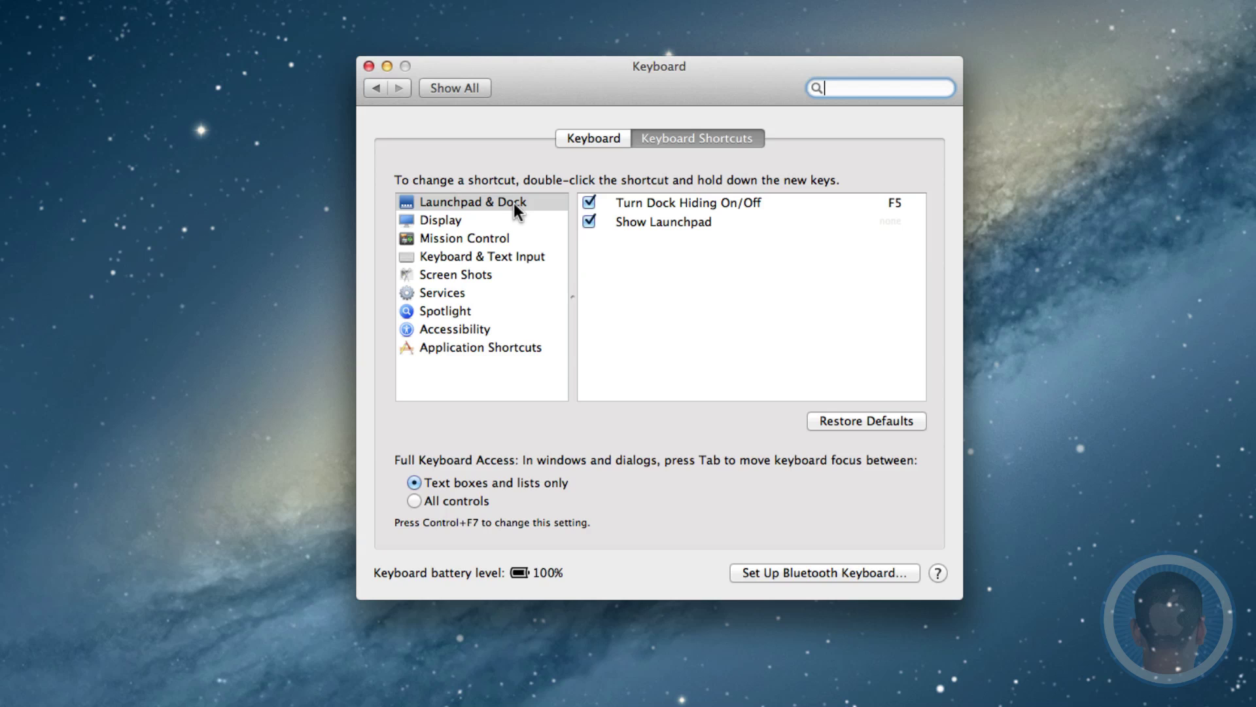
pyautogui.click(513, 203)
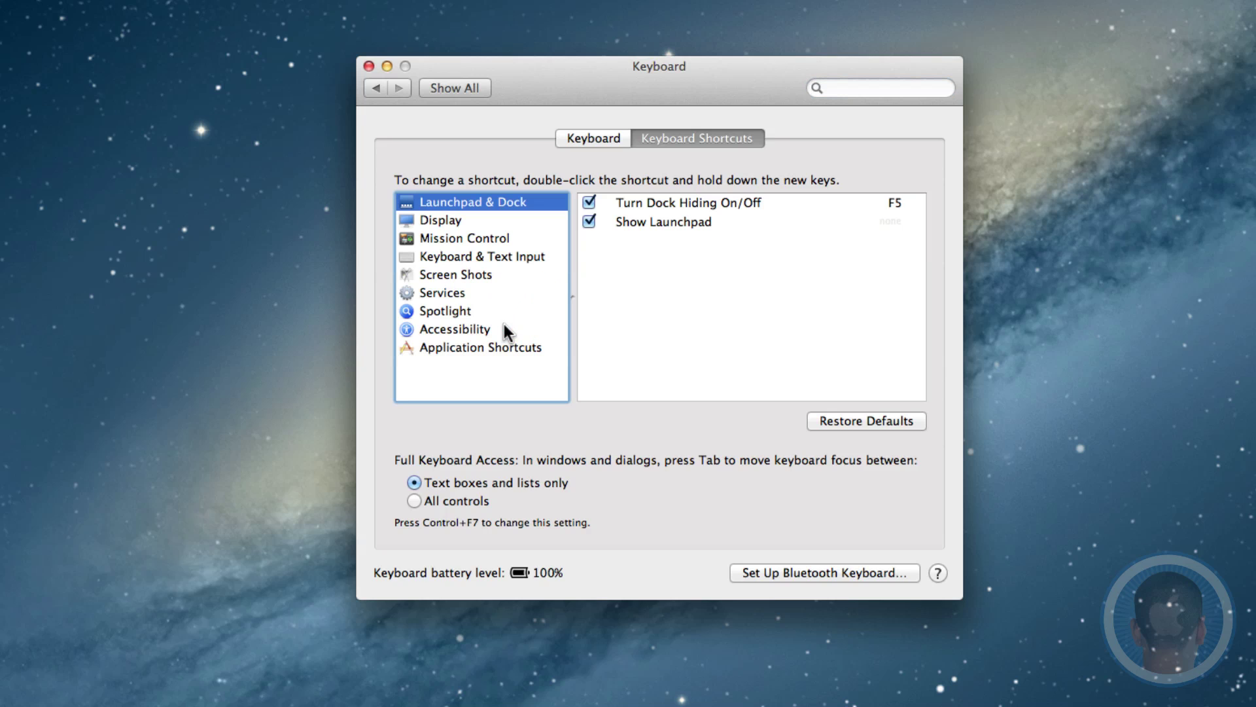
# Reassign Show Spotlight window to ⌃⌥⌘Space, confirm it opens the Spotlight window, then close it.
pyautogui.click(476, 314)
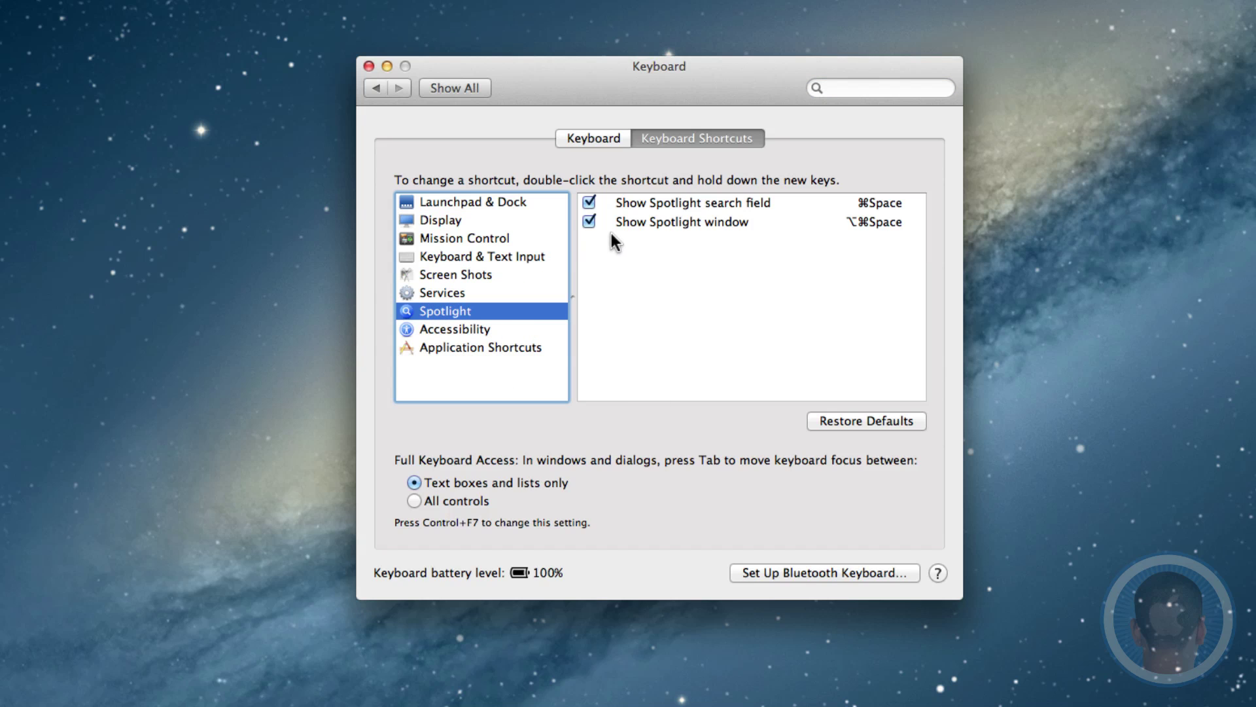
pyautogui.click(884, 226)
pyautogui.click(870, 227)
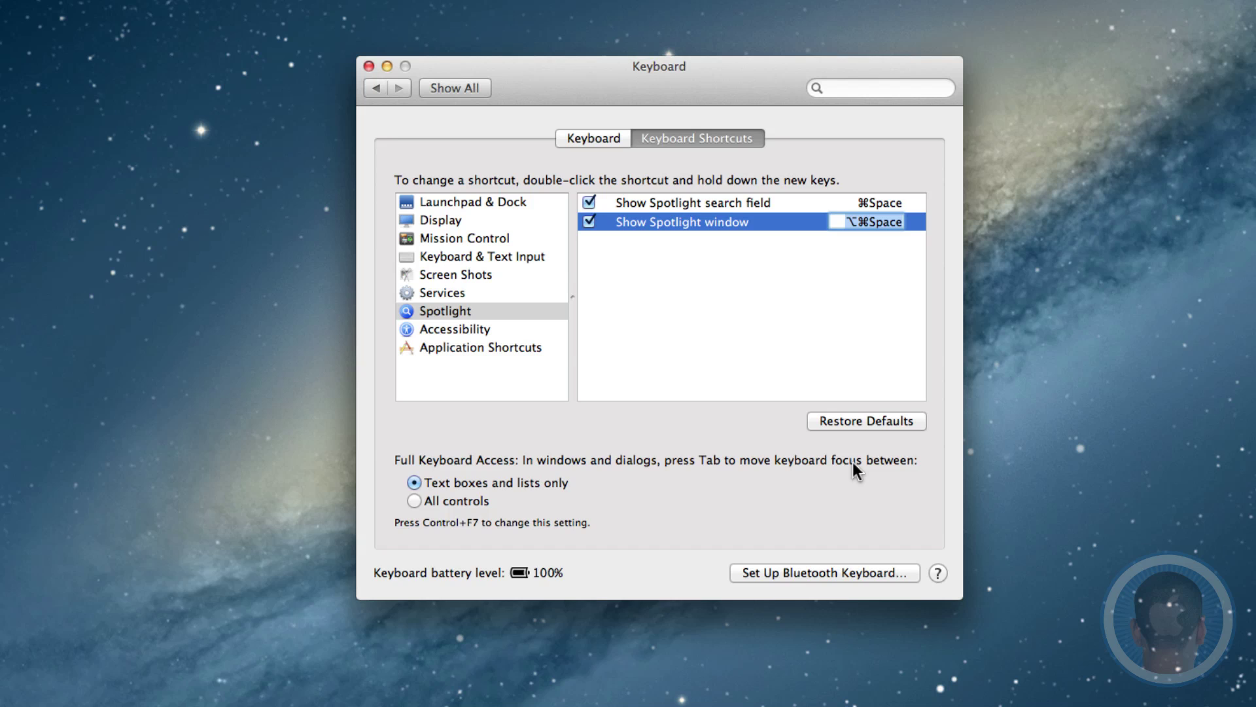
pyautogui.press('ctrl+alt+super+space')
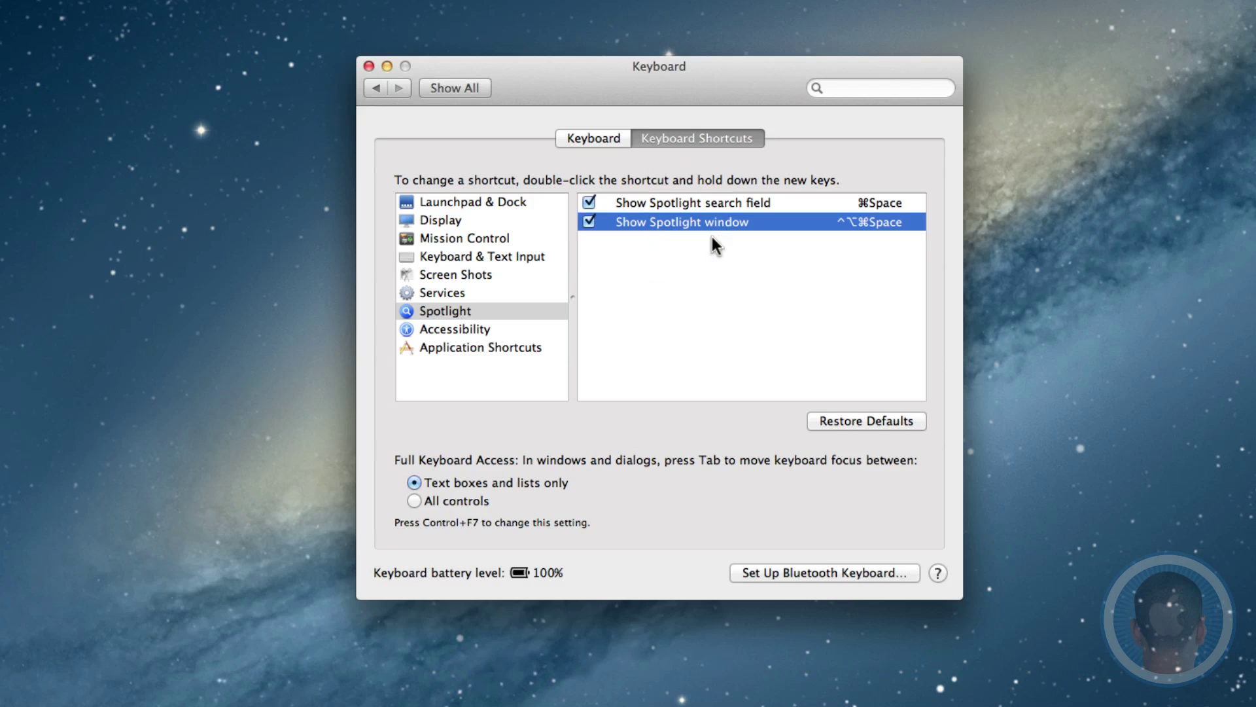
pyautogui.press('ctrl+alt+super+space')
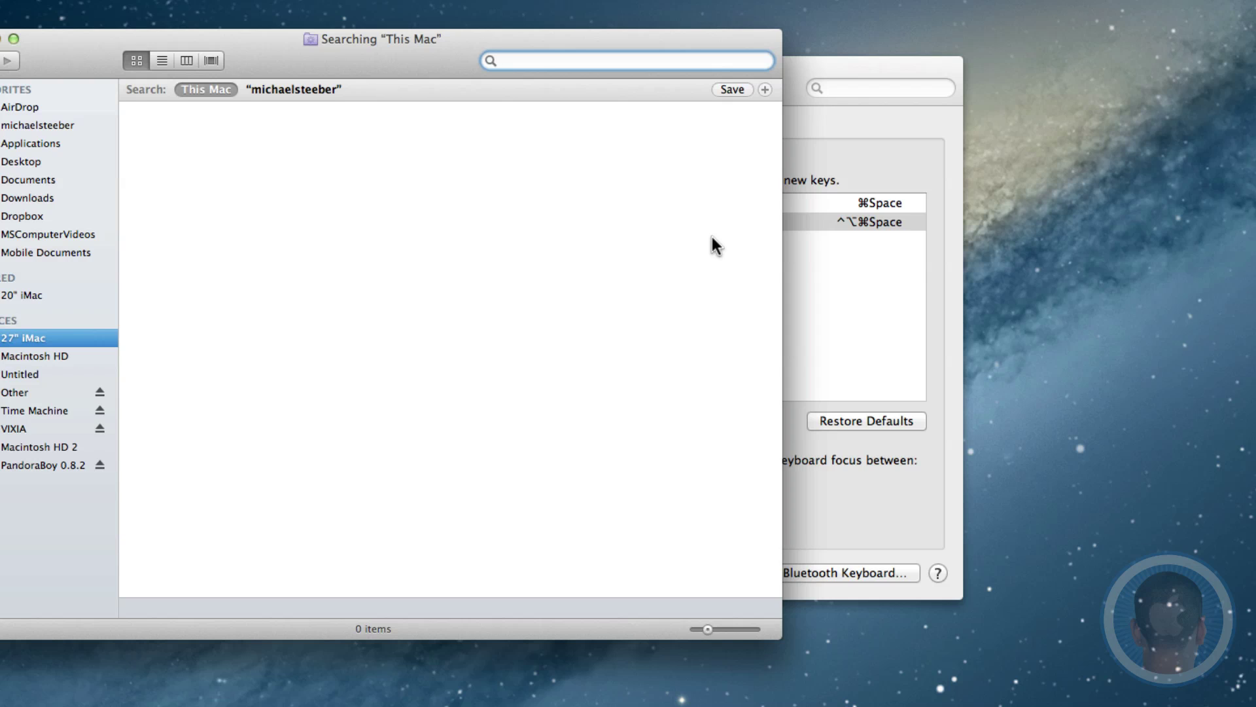
pyautogui.press('super+w')
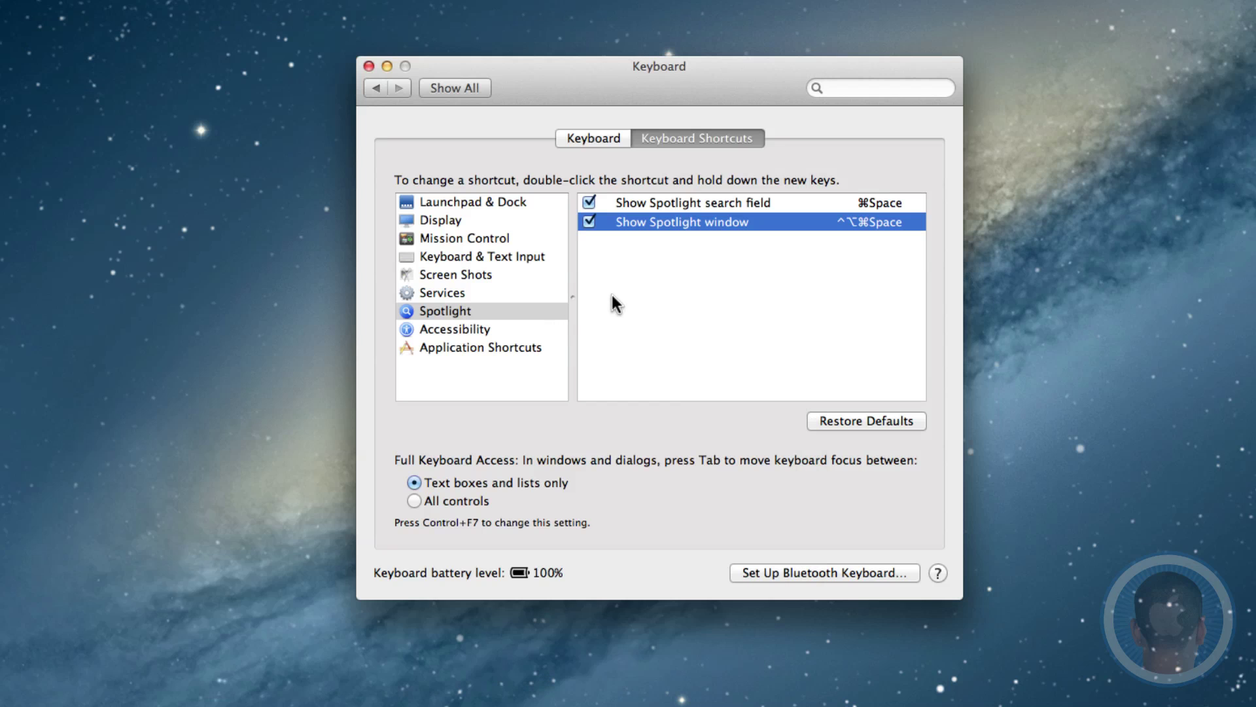
# Add a new application shortcut and pick App Store as its target application.
pyautogui.click(436, 348)
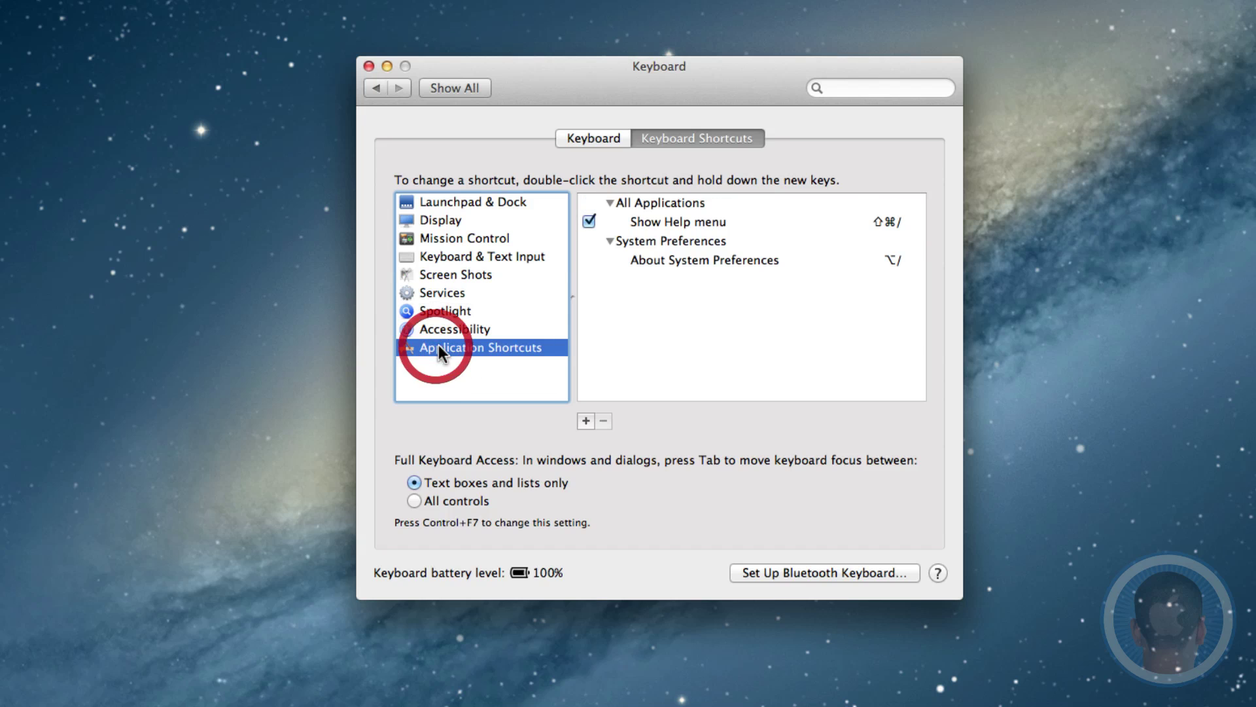
pyautogui.click(584, 421)
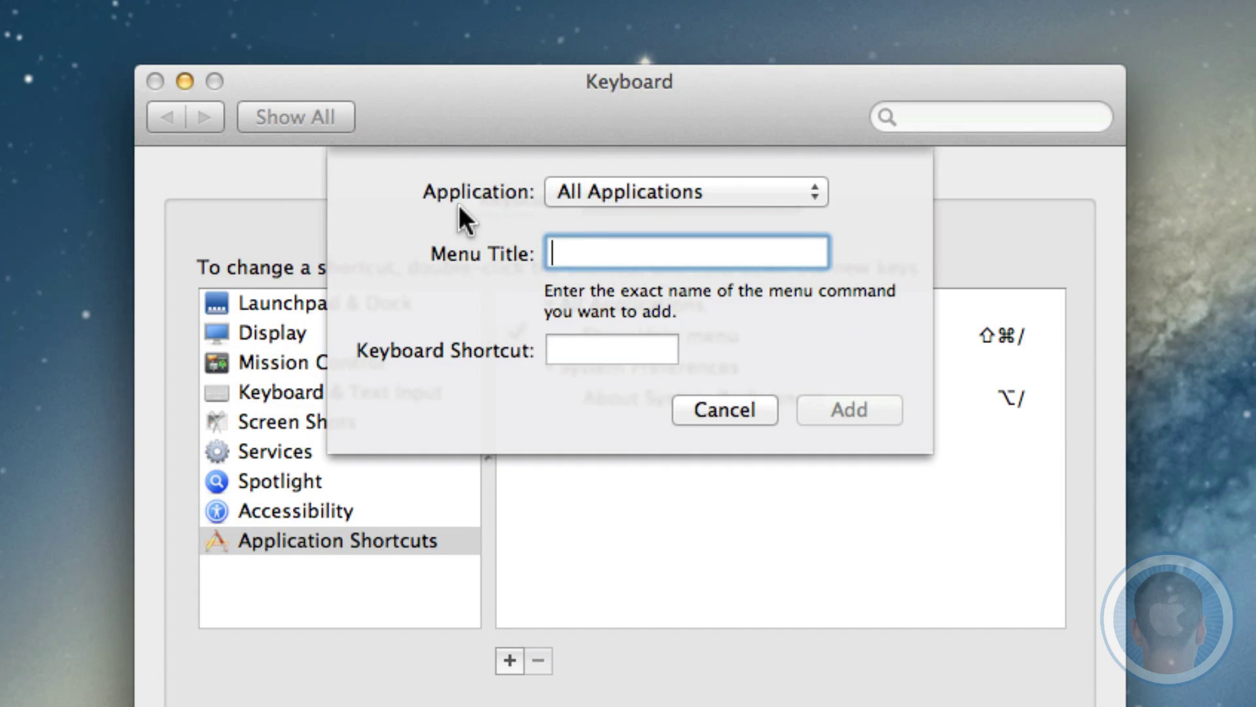
pyautogui.click(638, 191)
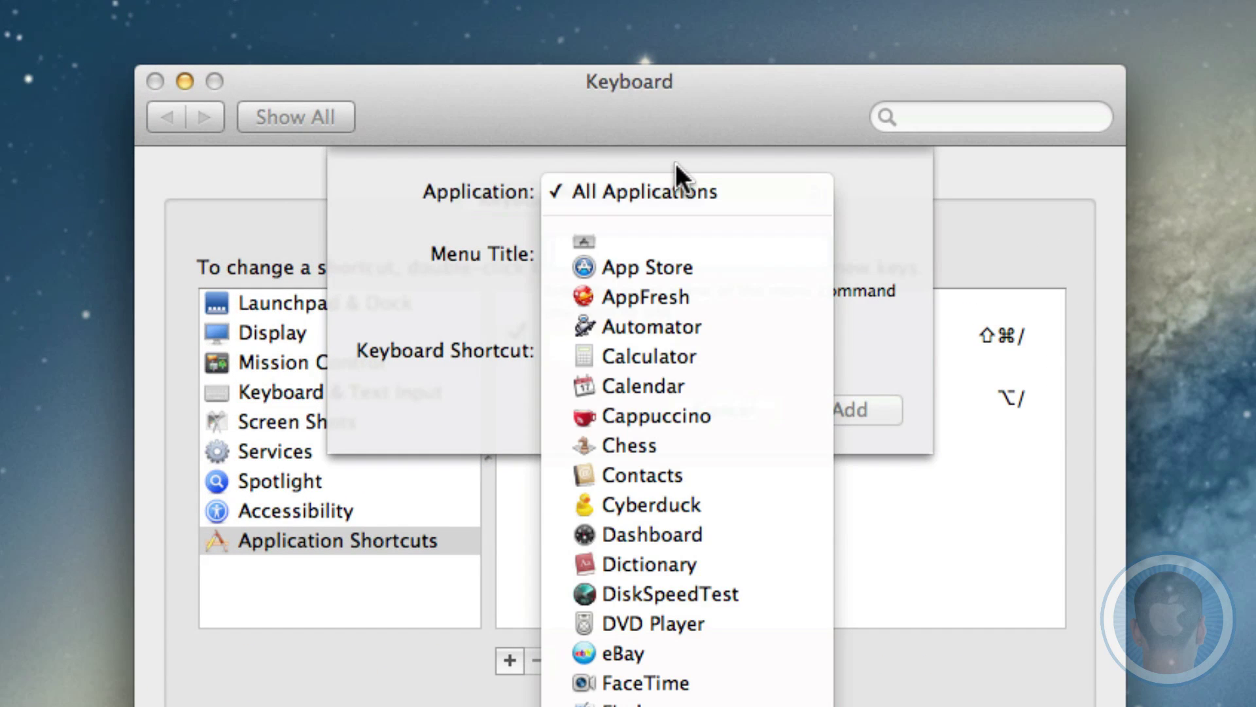
pyautogui.scroll(-5, 687, 392)
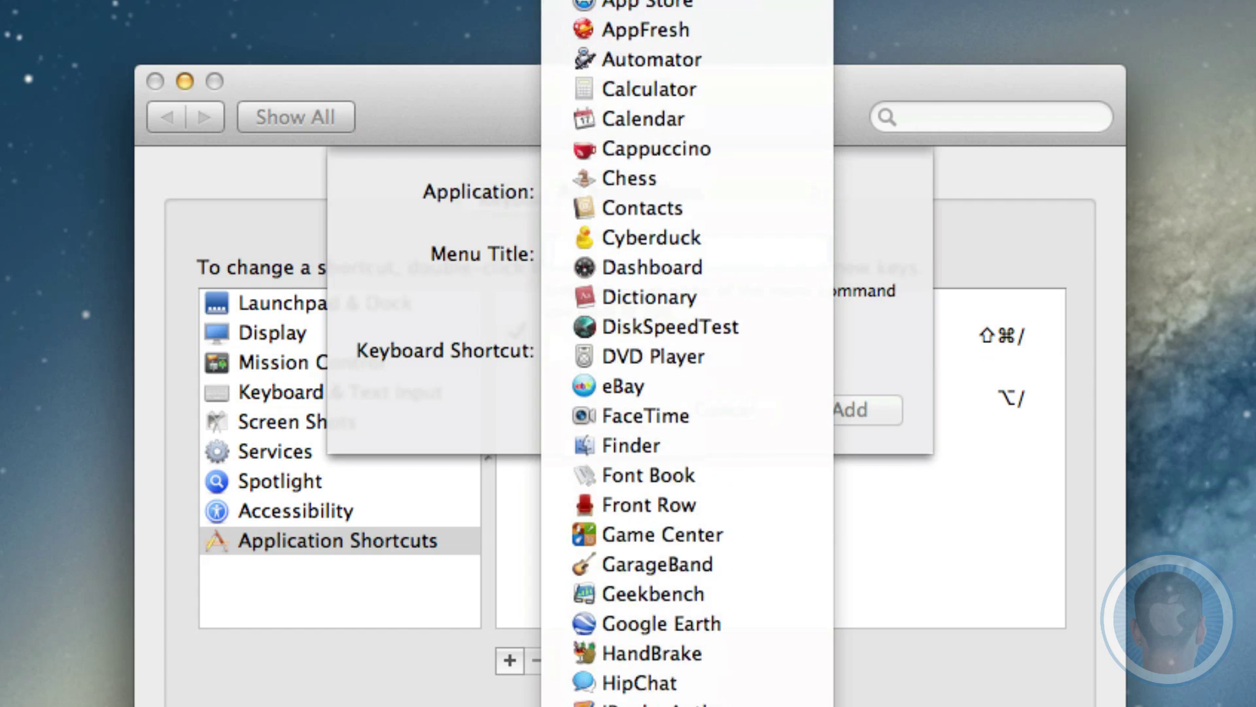
pyautogui.scroll(-8, 687, 393)
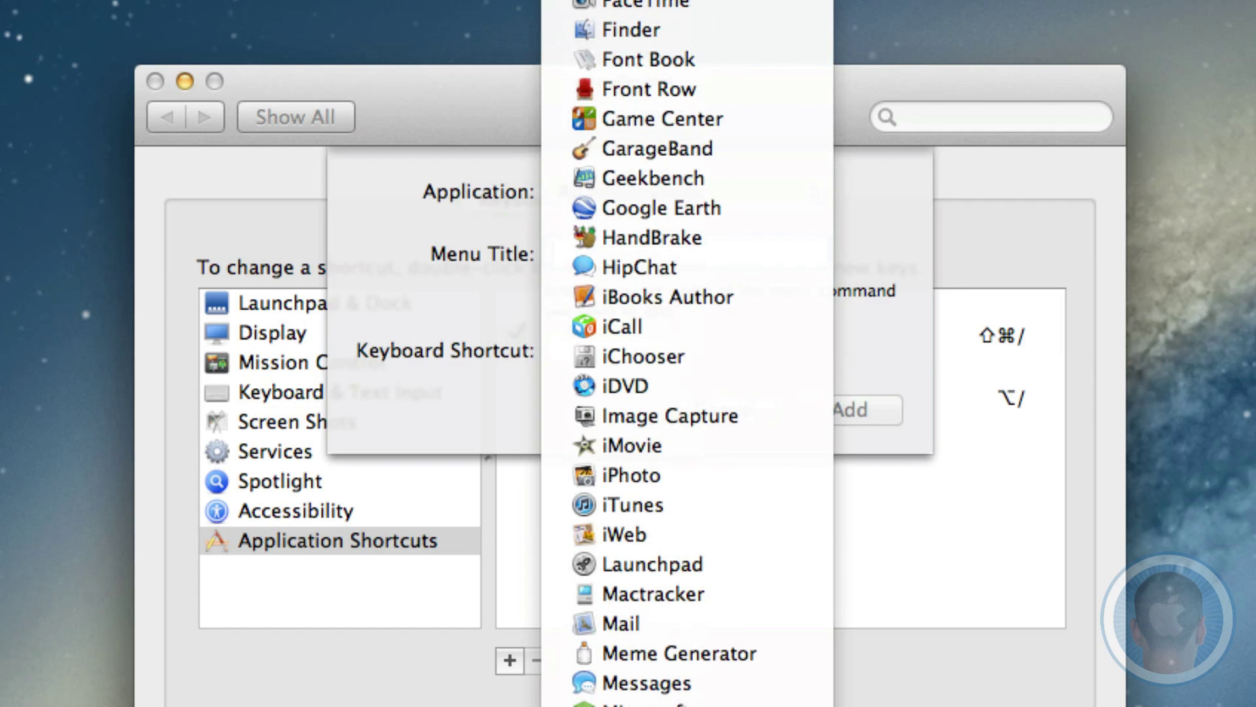
pyautogui.scroll(1, 687, 392)
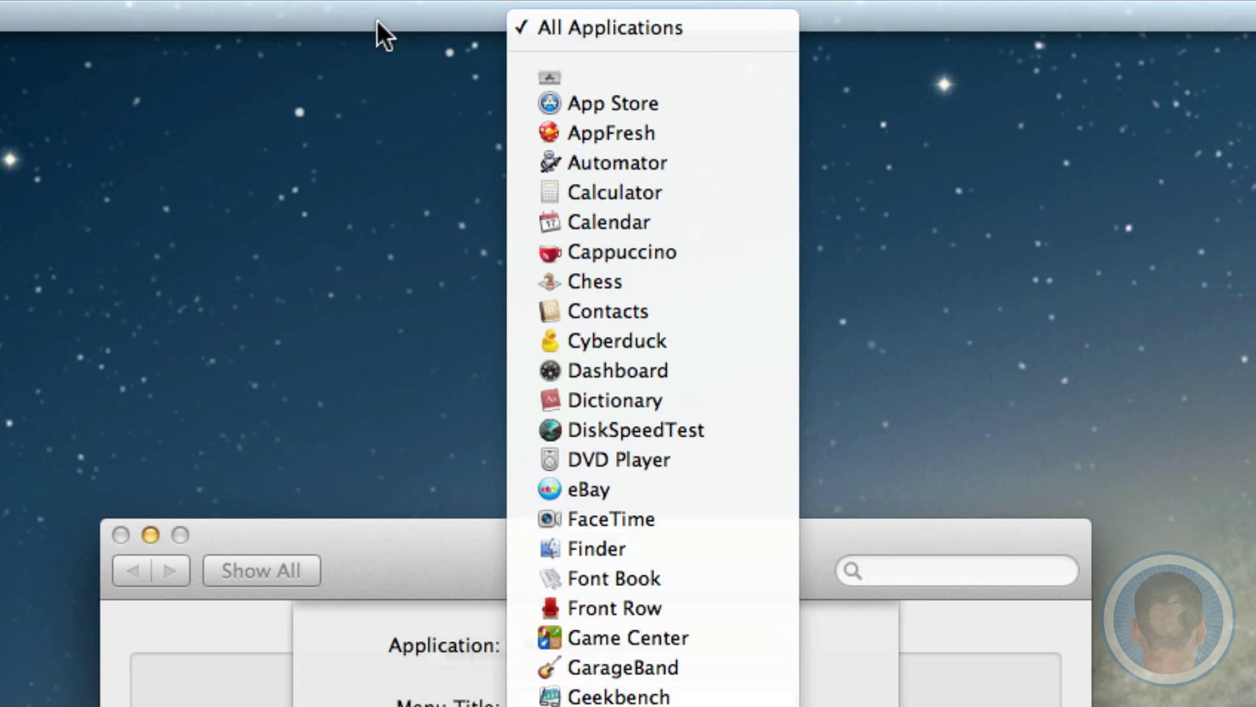
pyautogui.click(742, 103)
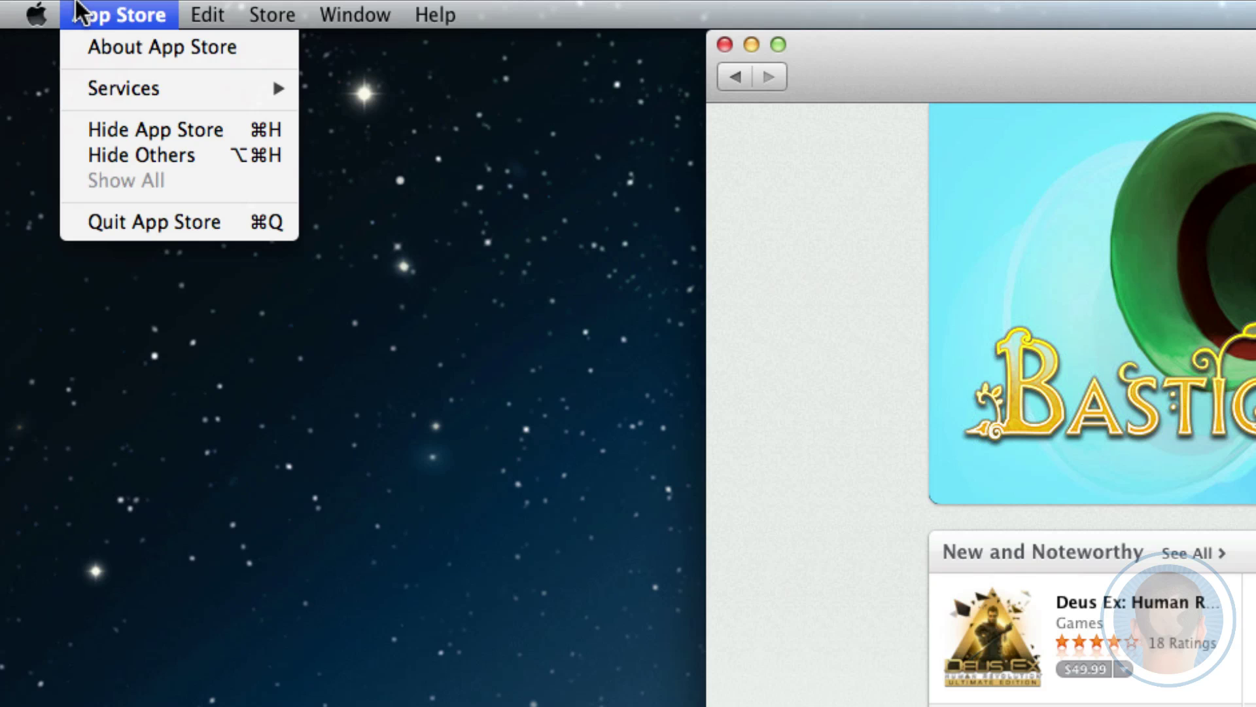
pyautogui.moveTo(393, 9)
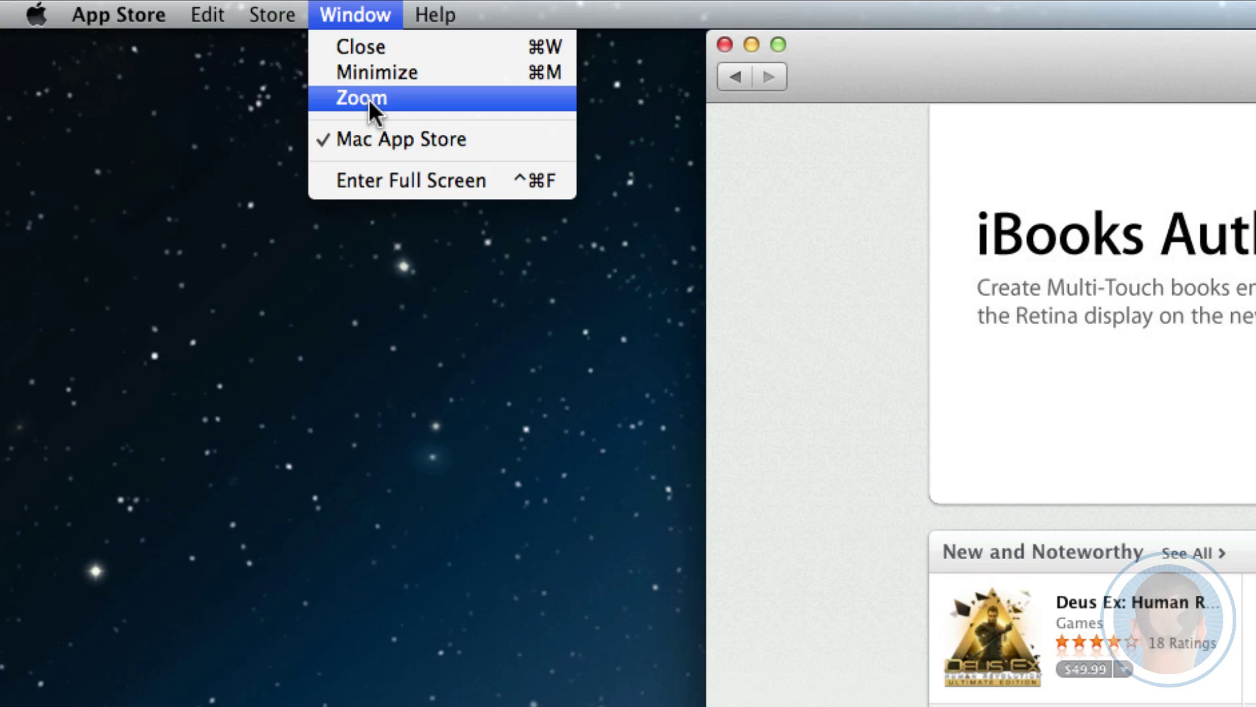
pyautogui.click(367, 98)
pyautogui.click(369, 10)
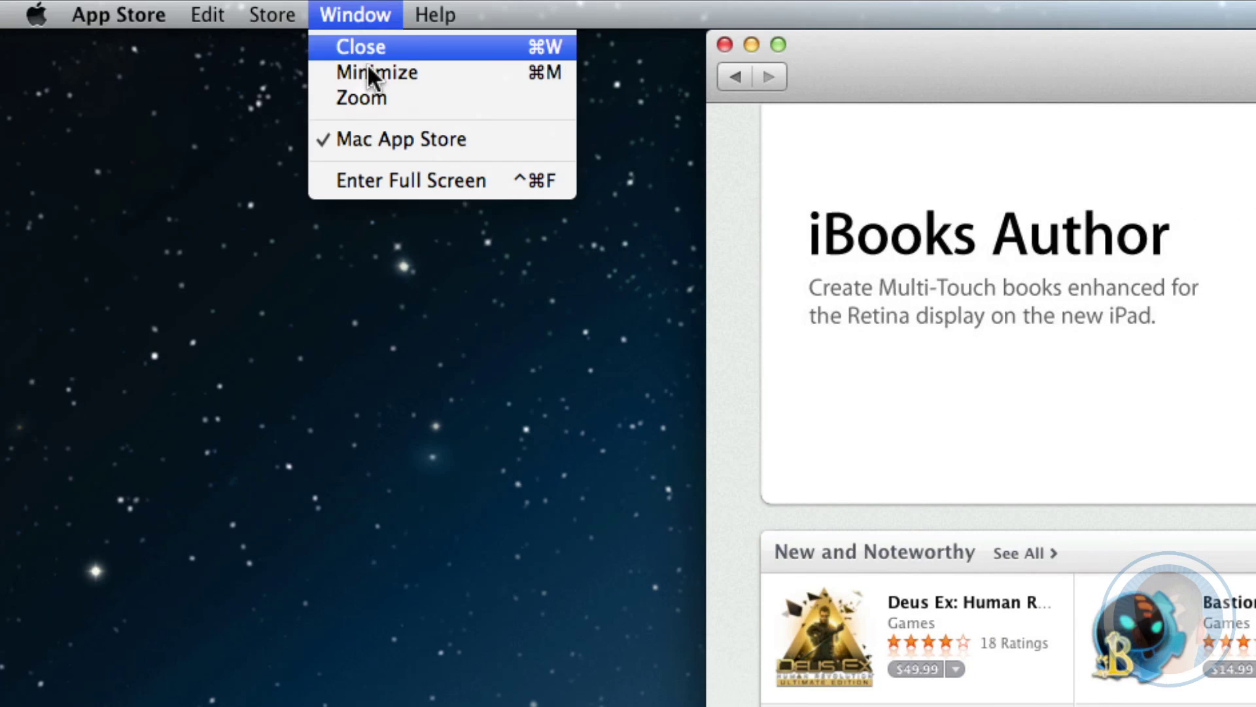
pyautogui.click(368, 96)
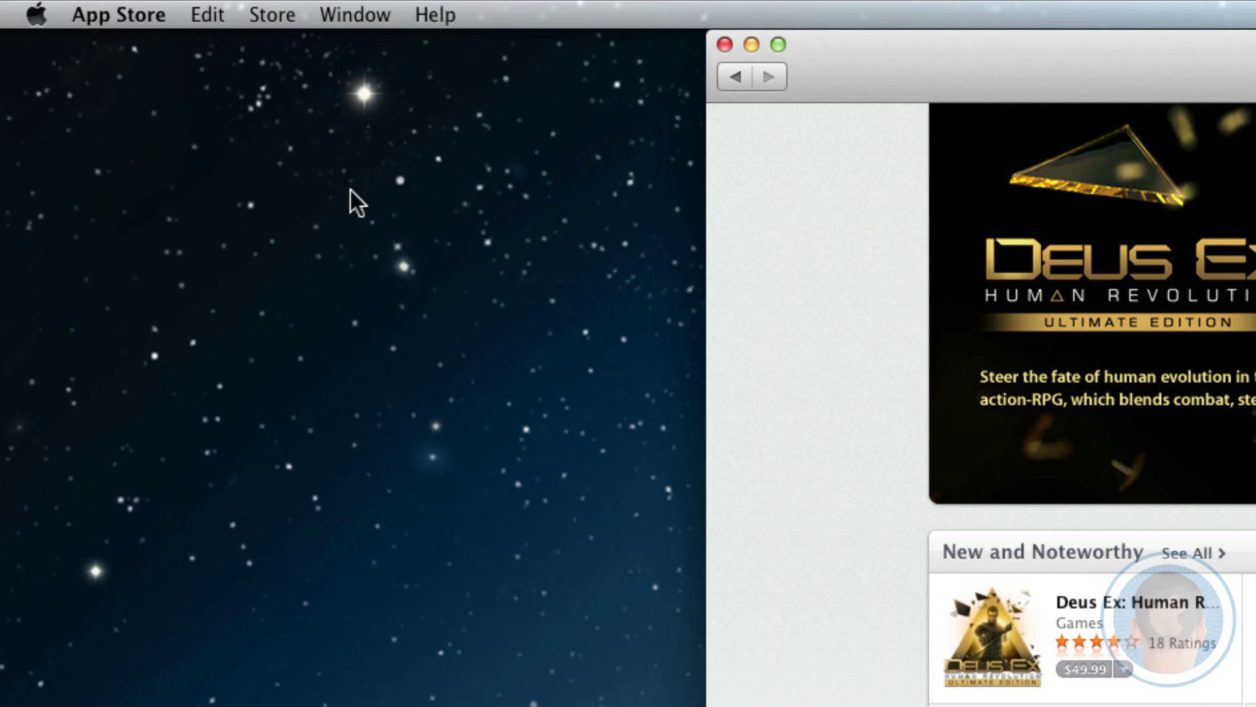
pyautogui.click(333, 9)
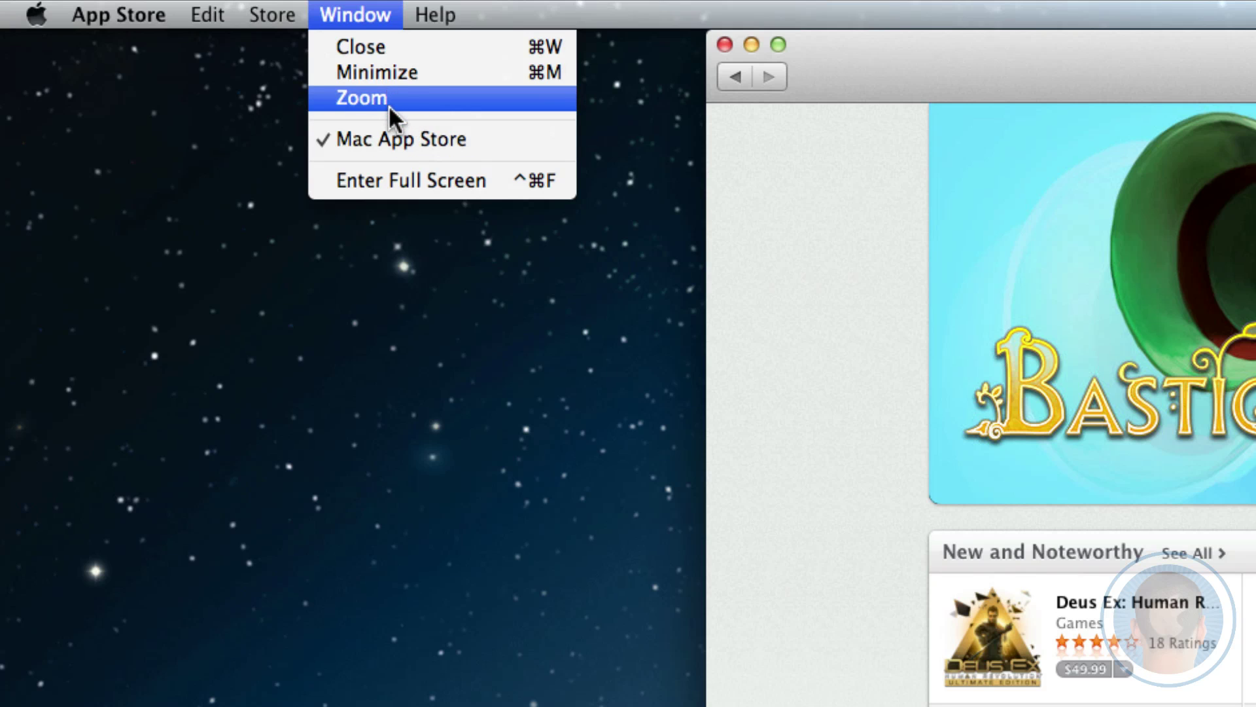
pyautogui.click(368, 15)
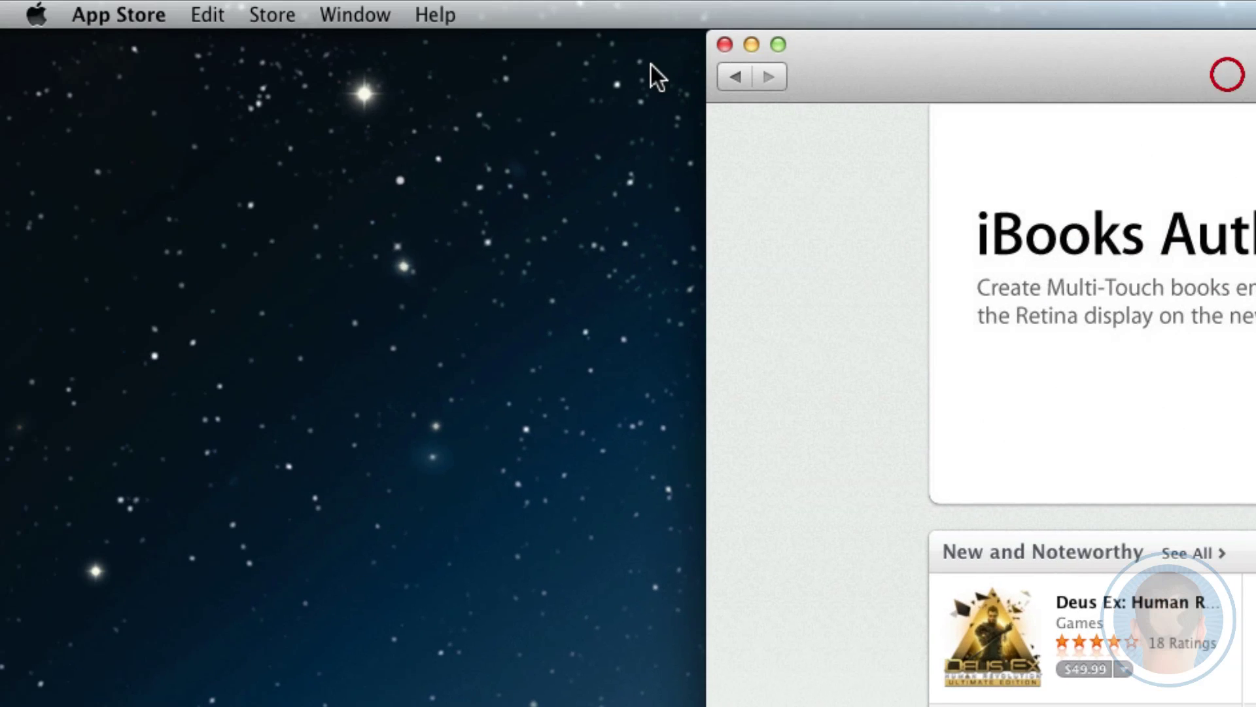
pyautogui.click(383, 14)
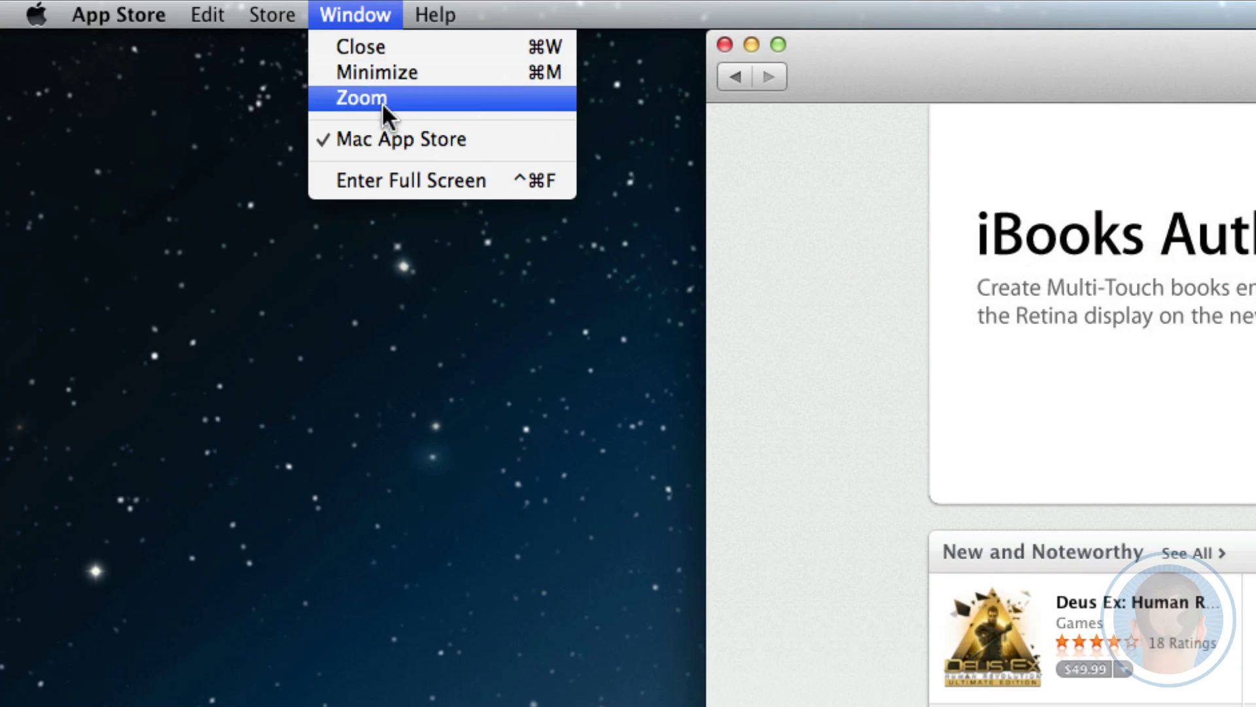
# Enter Zoom as the menu title, assign F8 as its shortcut, and add it.
pyautogui.press('Escape')
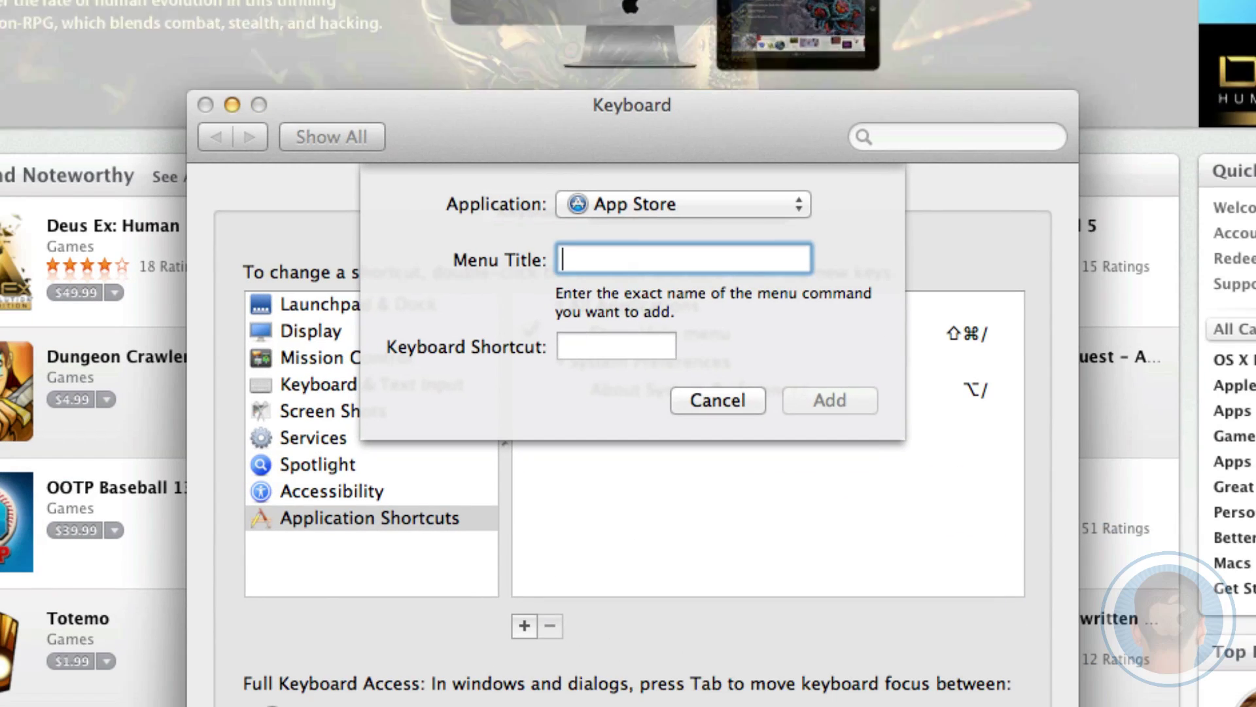
pyautogui.write('Zoom')
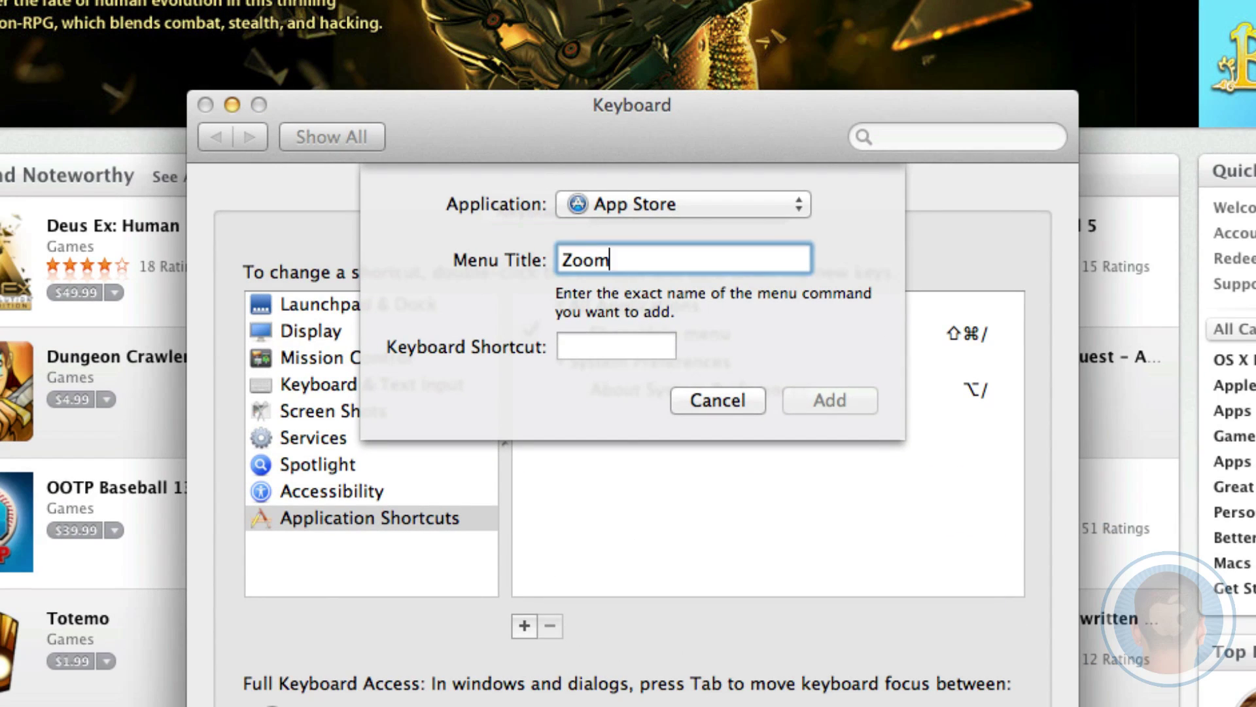
pyautogui.press('Tab')
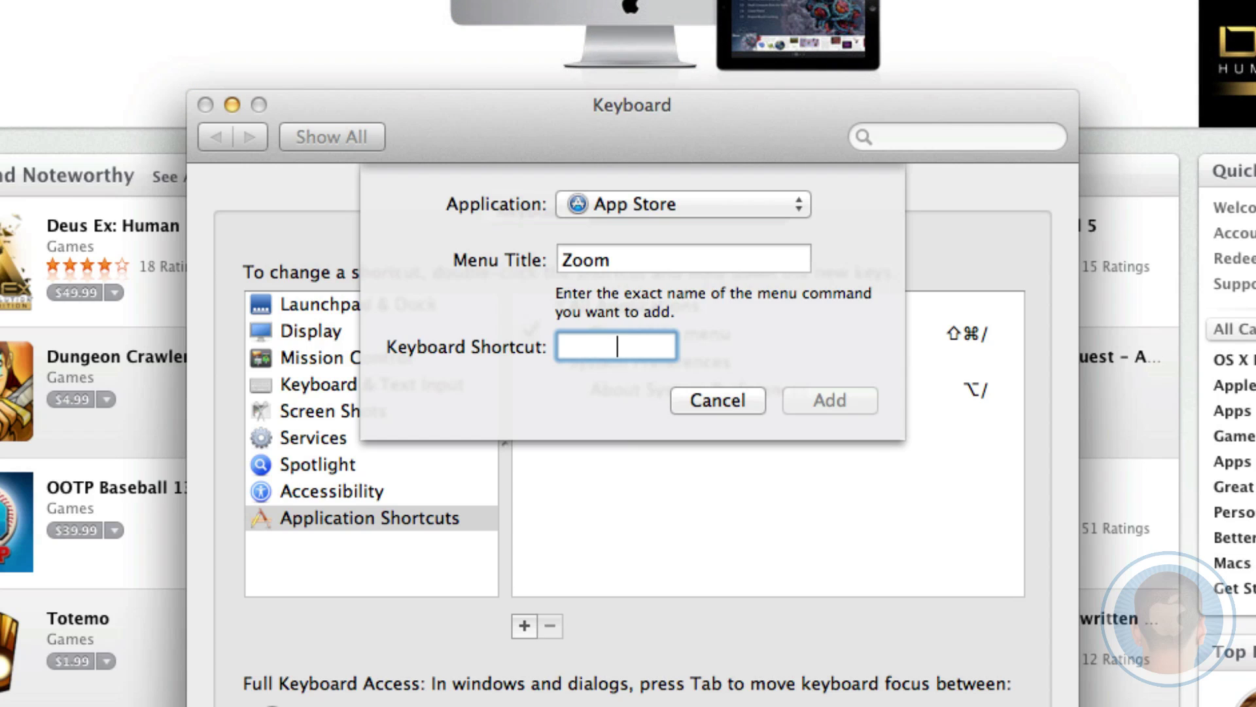
pyautogui.press('F8')
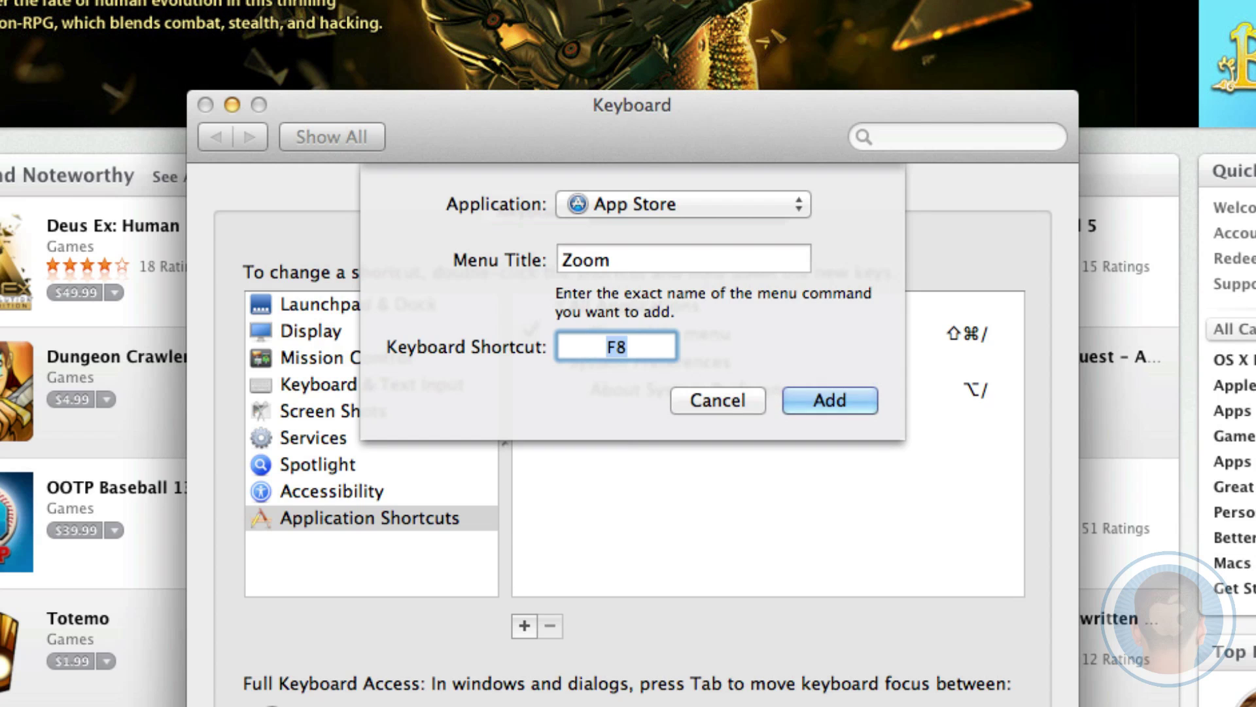
pyautogui.press('Return')
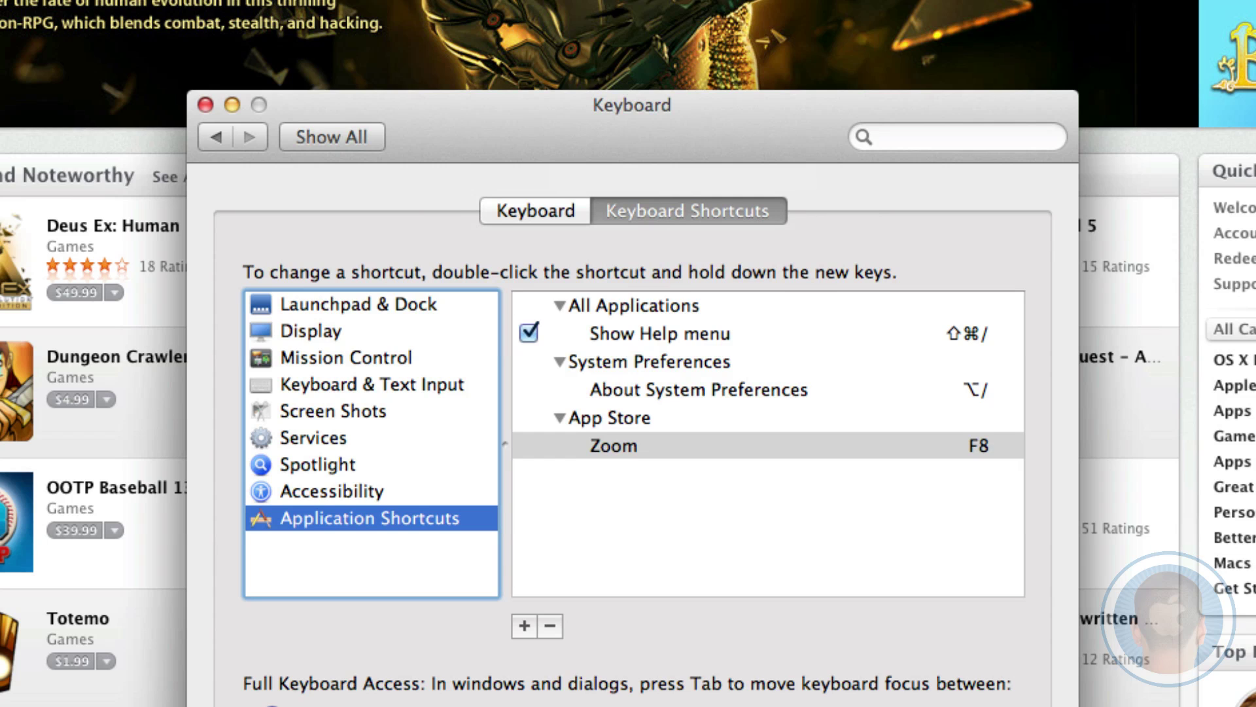
# Begin a second shortcut targeting All Applications, then cancel it.
pyautogui.click(524, 626)
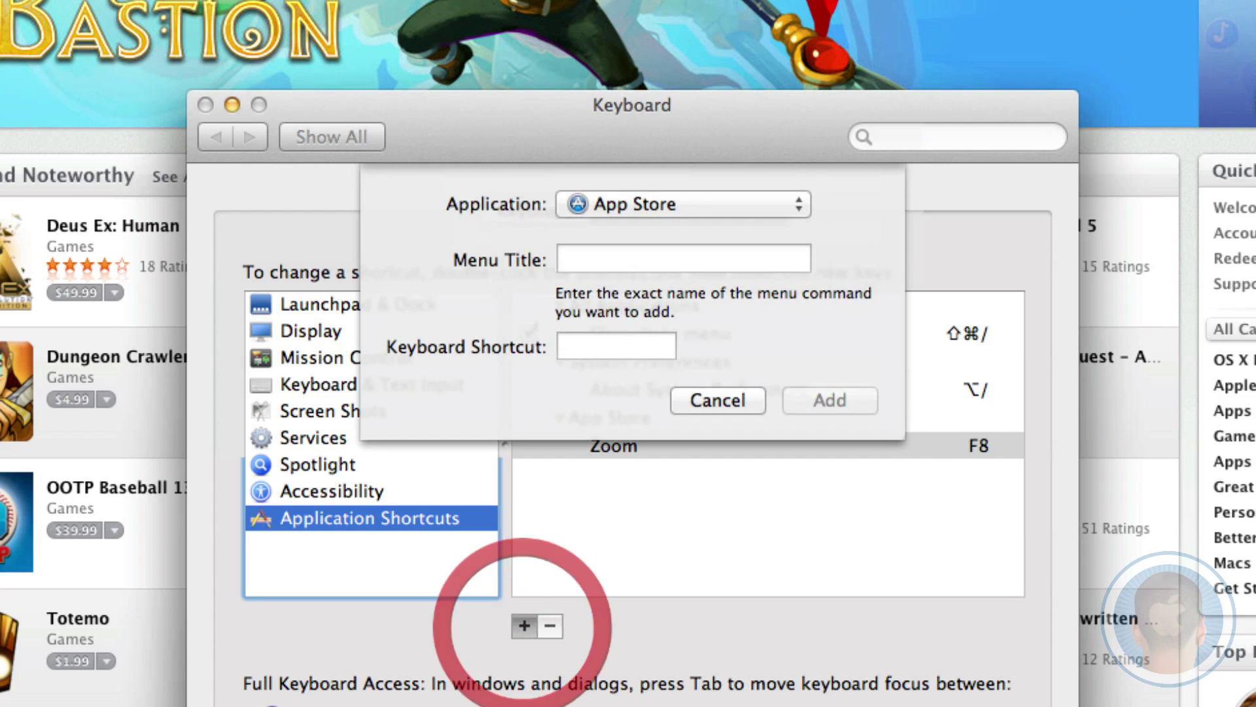
pyautogui.click(630, 208)
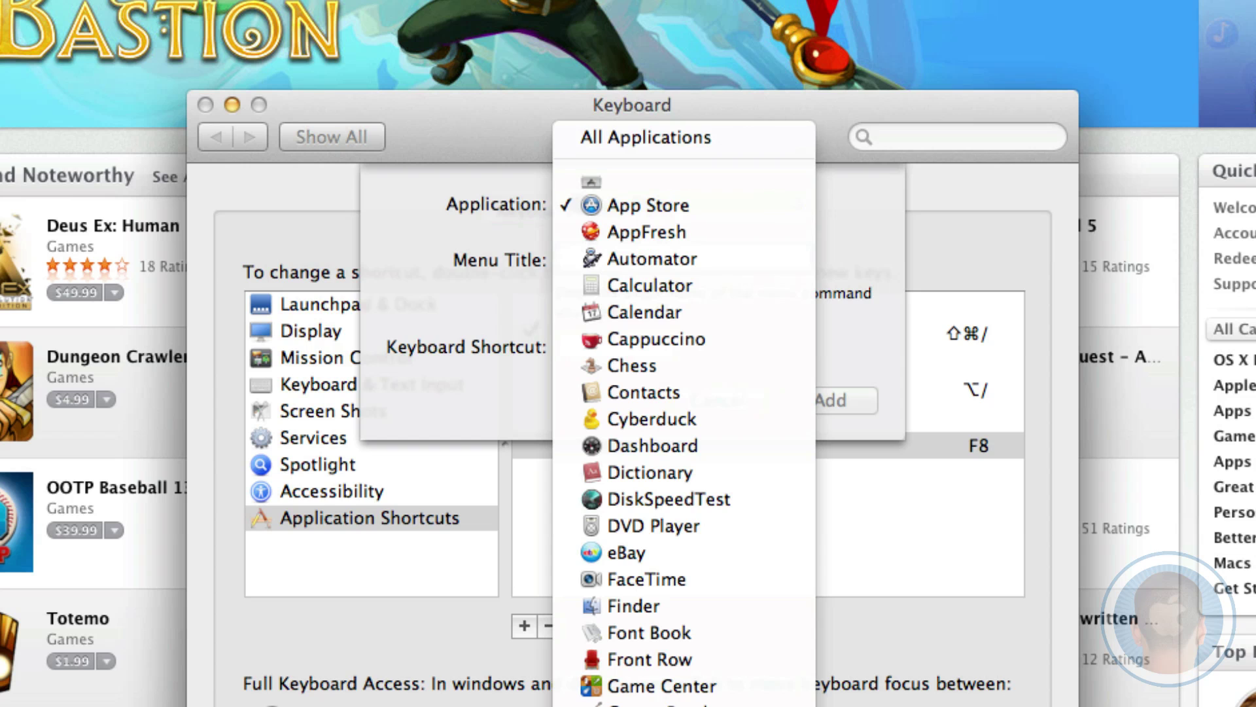
pyautogui.click(255, 314)
pyautogui.click(617, 197)
pyautogui.click(626, 138)
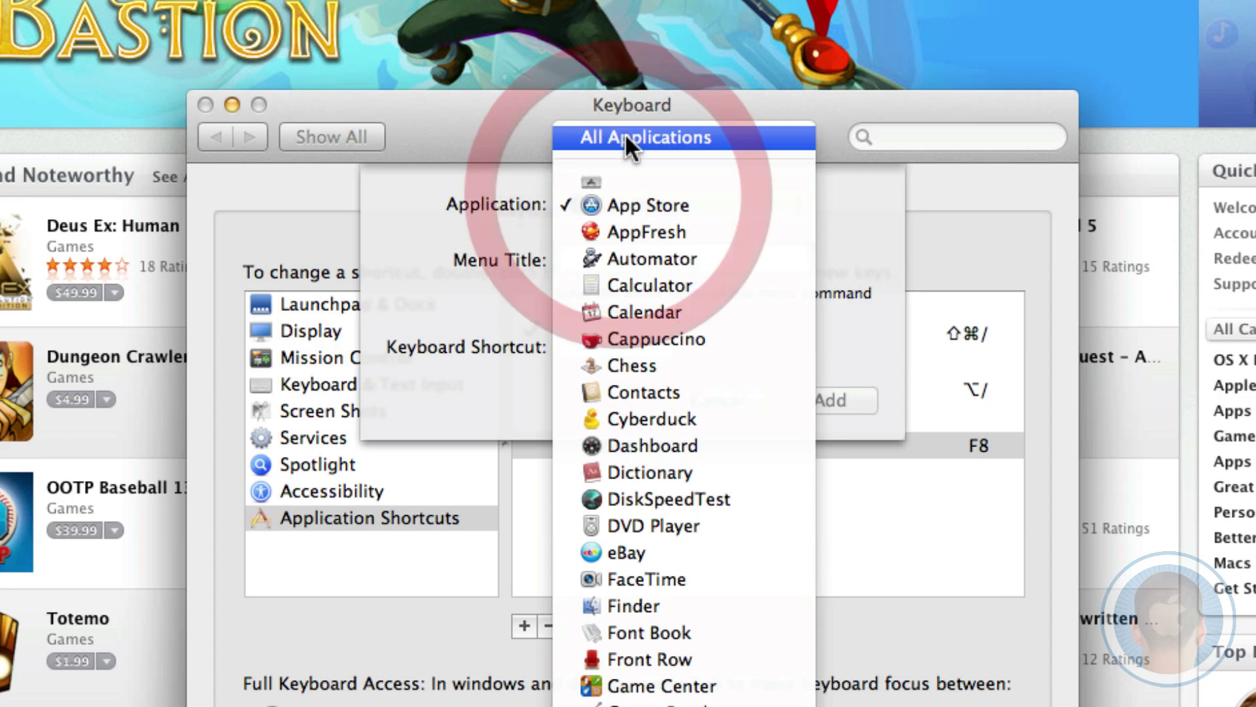
pyautogui.click(700, 398)
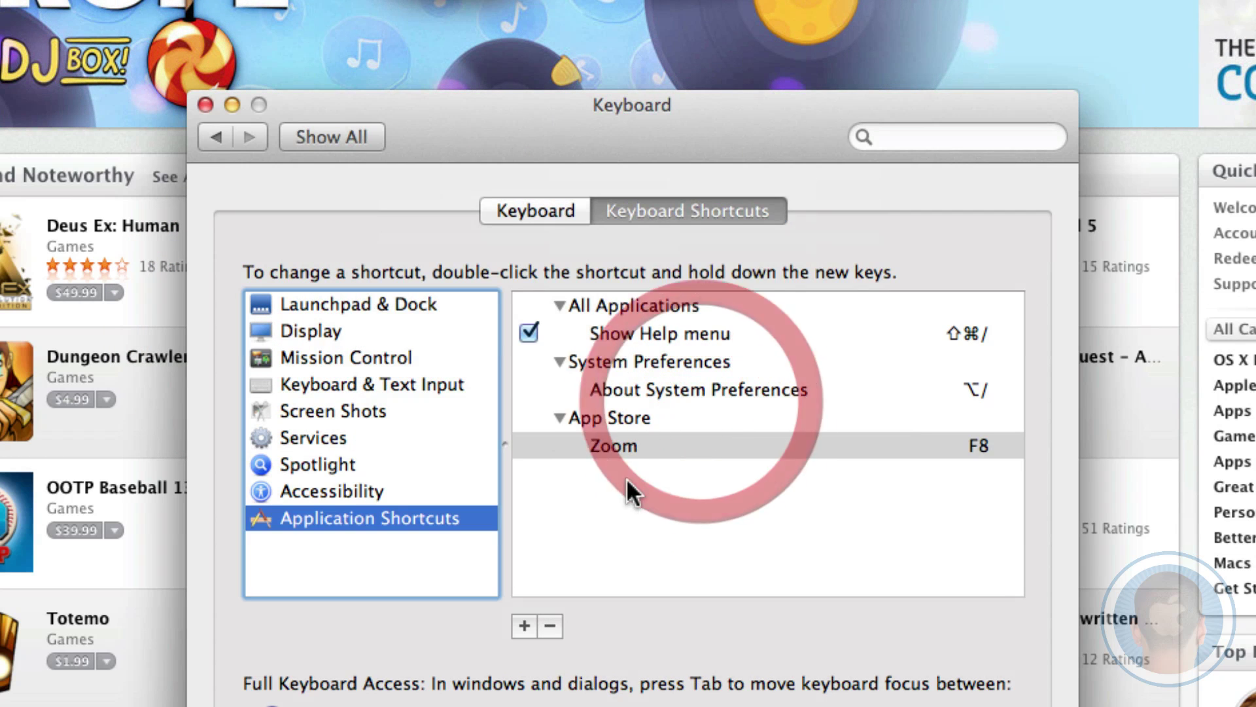
# Toggle the App Store window's zoom three times with the shortcut, ending at the smaller size.
pyautogui.click(340, 136)
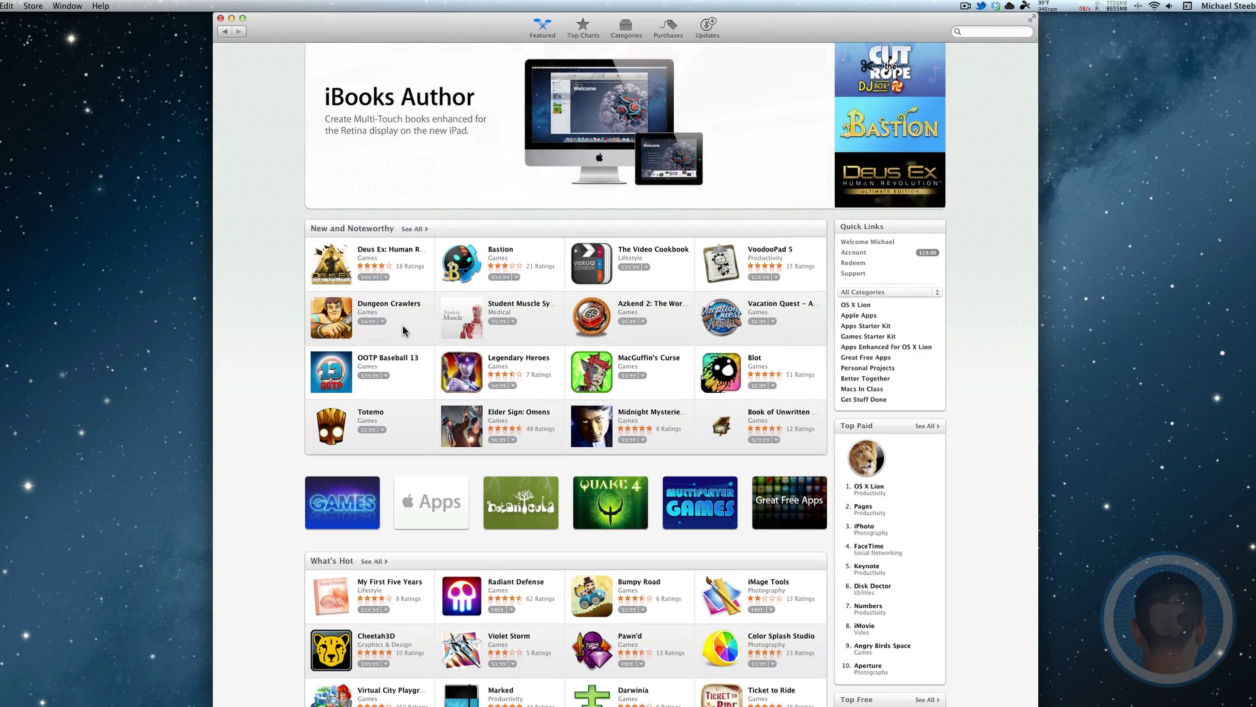
pyautogui.scroll(-1, 290, 351)
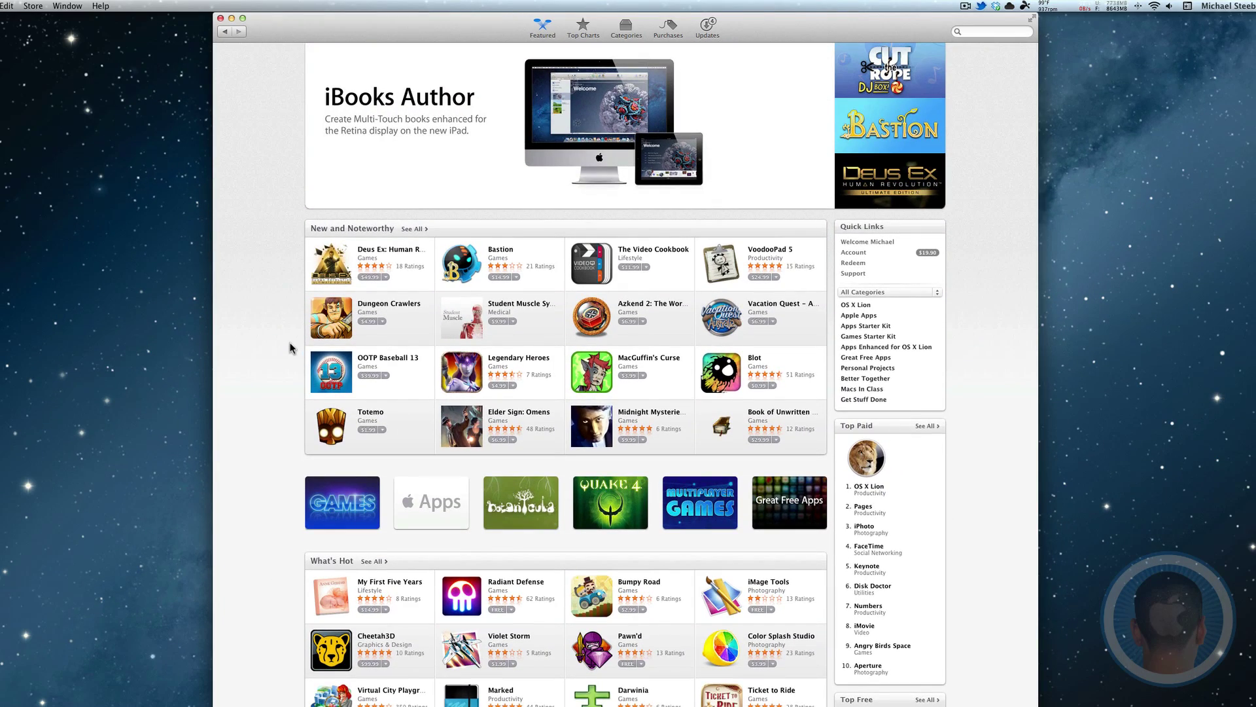
pyautogui.press('super+alt+z')
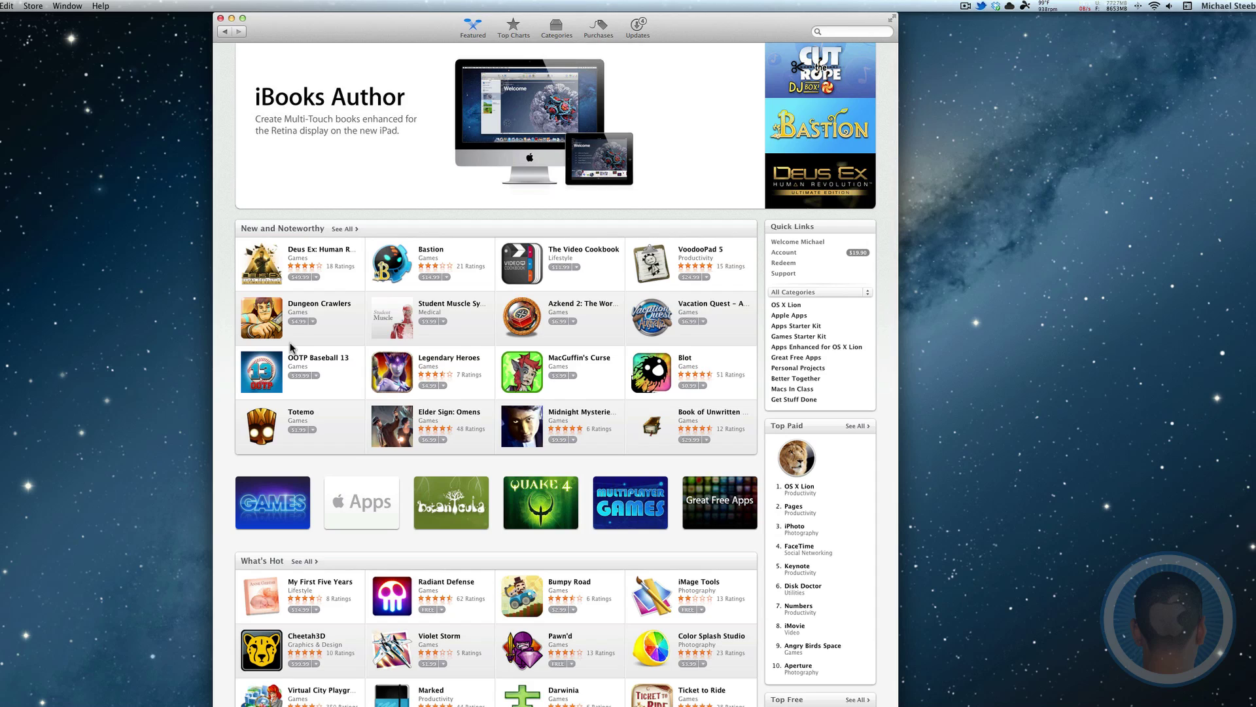
pyautogui.press('super+alt+z')
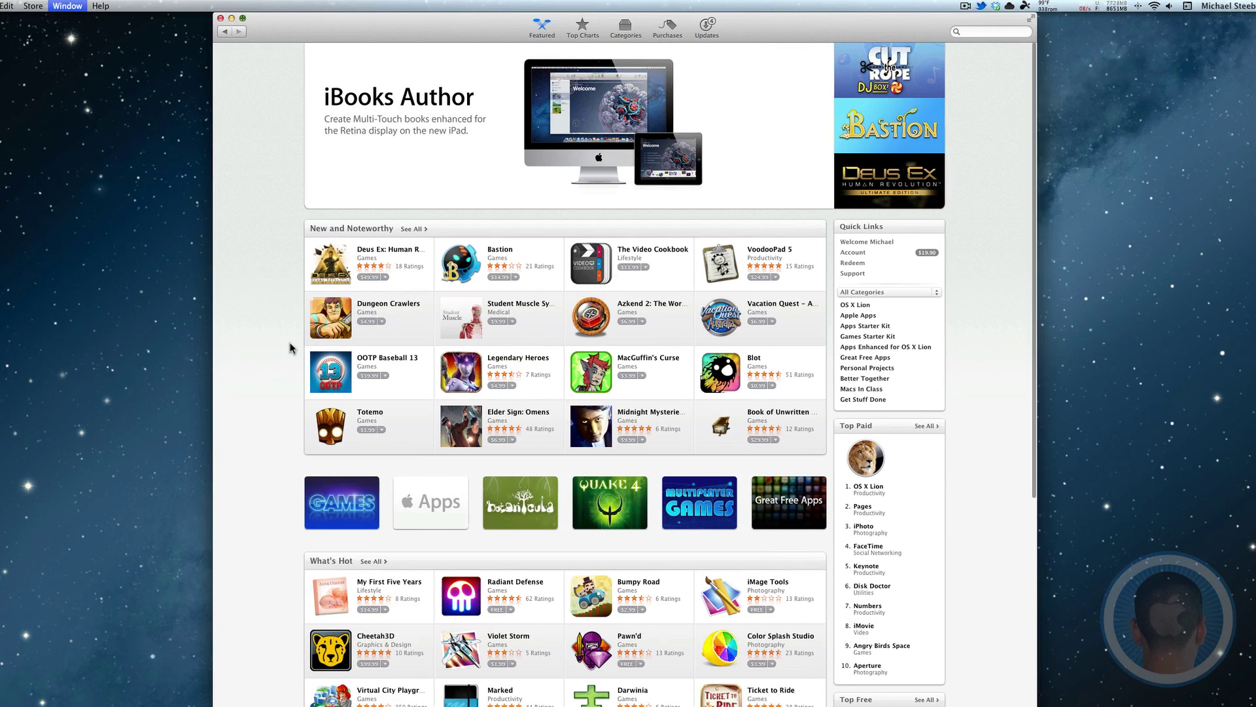
pyautogui.press('super+alt+z')
pyautogui.press('super+alt+z')
pyautogui.press('super+alt+z')
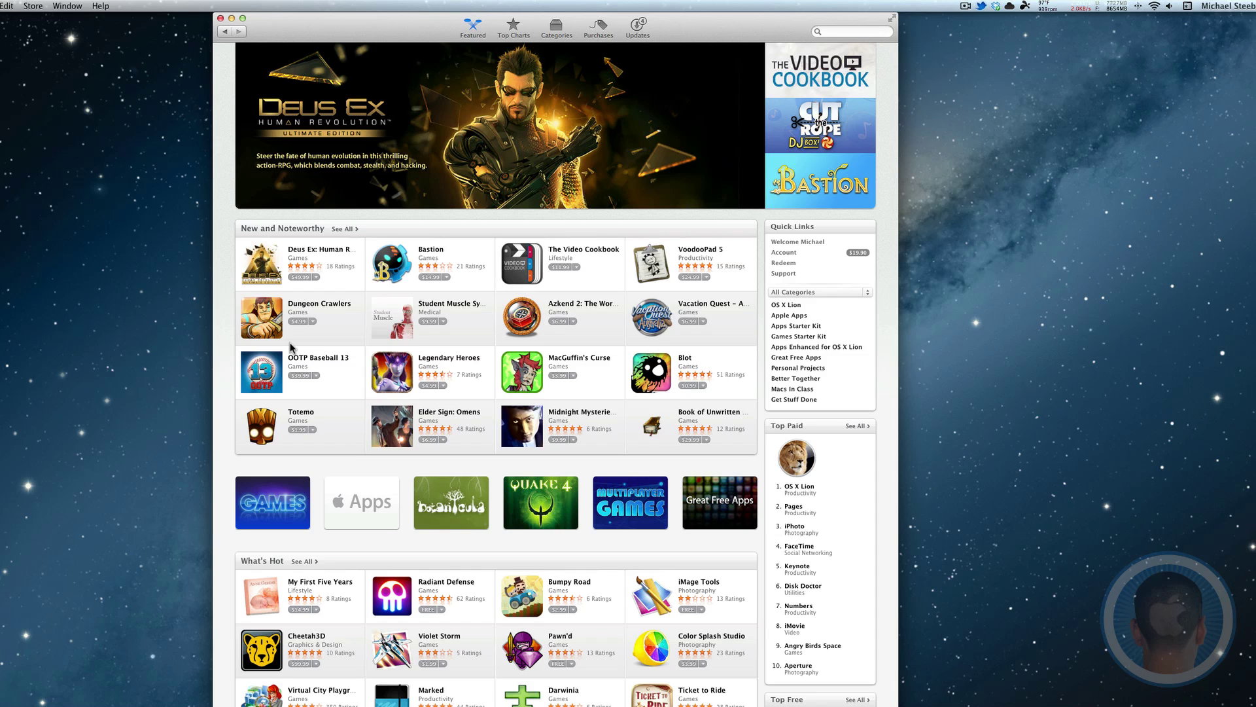
# Put away the App Store, leaving Finder frontmost over the empty desktop.
pyautogui.press('super+q')
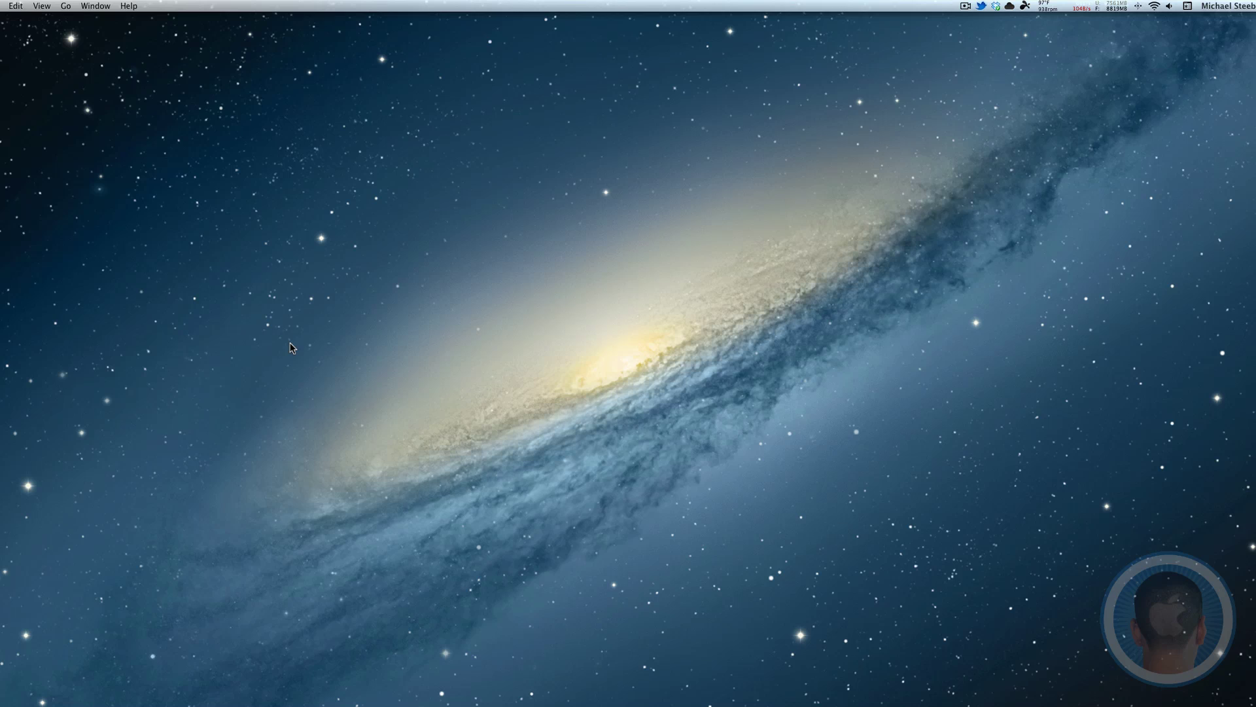